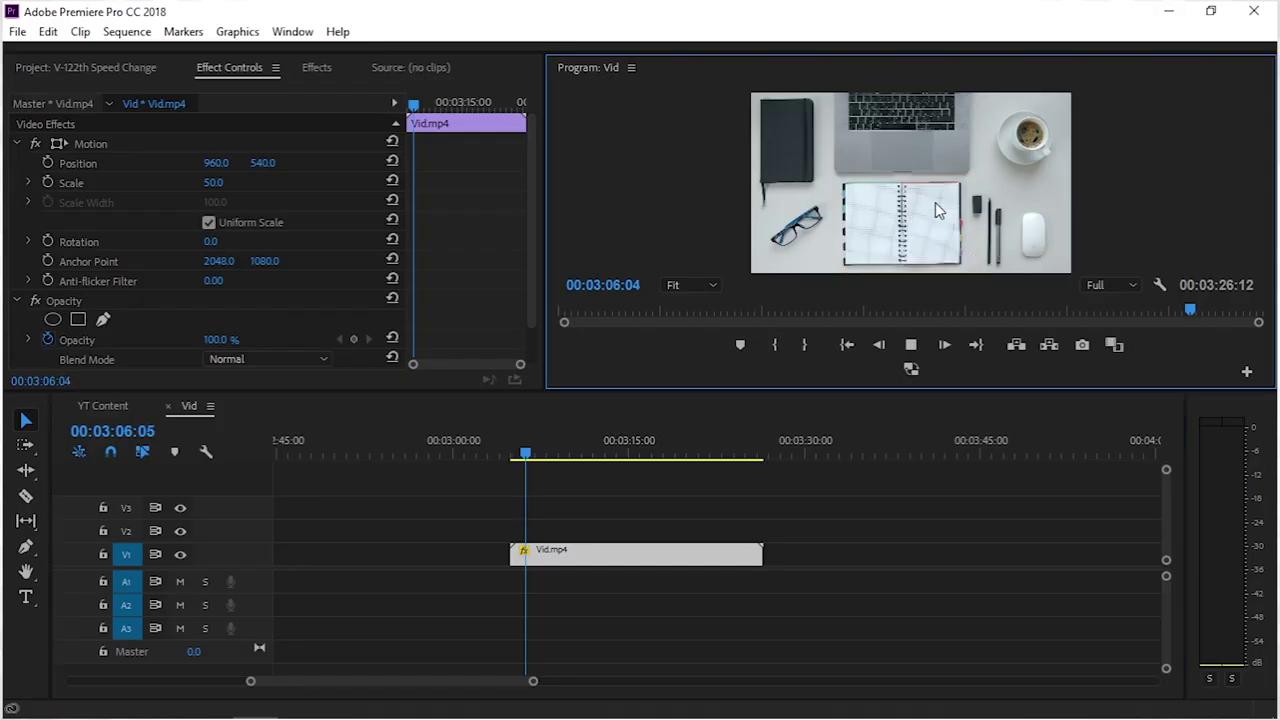
Maximize the Program Monitor to fill the window while the Vid sequence plays
key(grave)
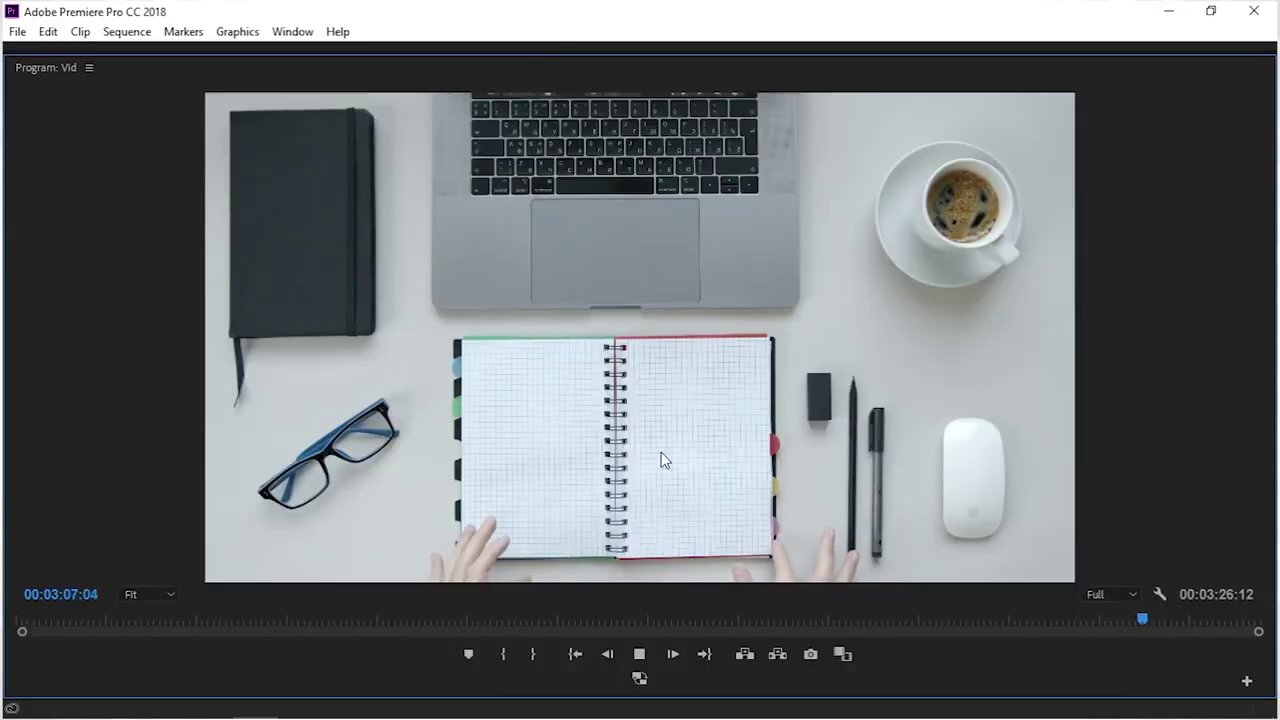
Restore the full editing layout, stop playback, and select the Vid.mp4 clip on V1
key(grave)
key(space)
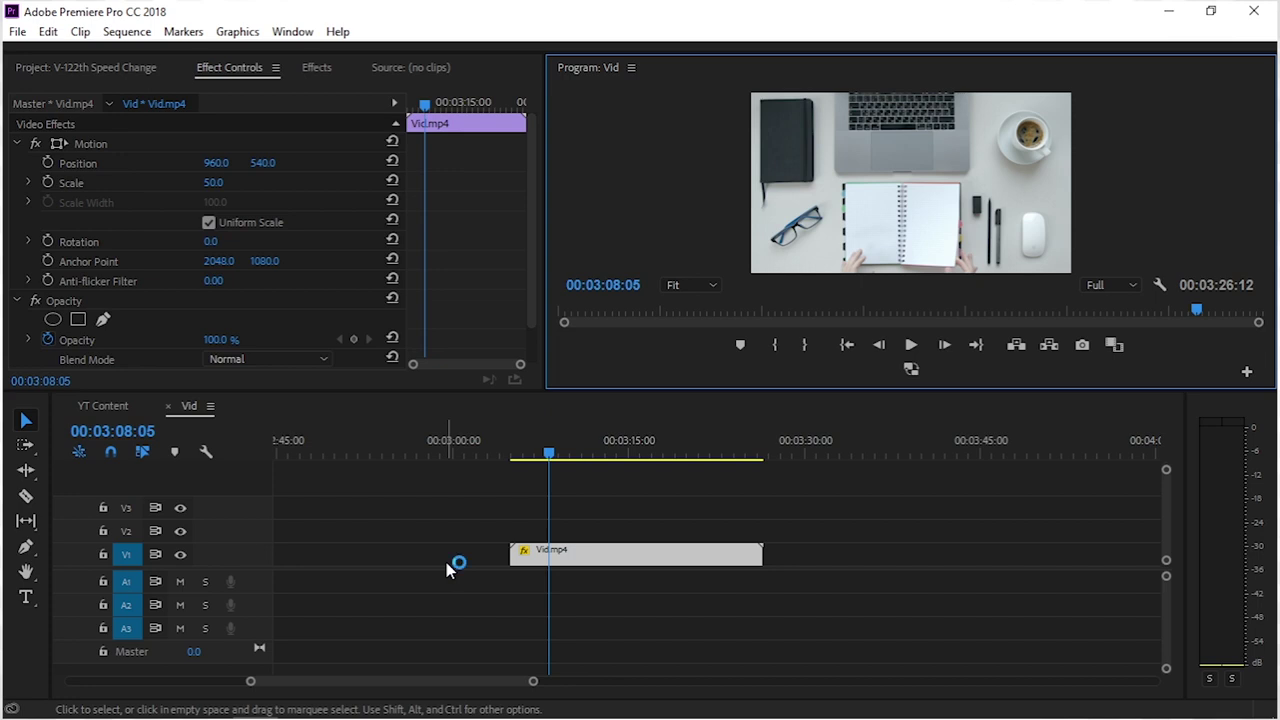
click(634, 523)
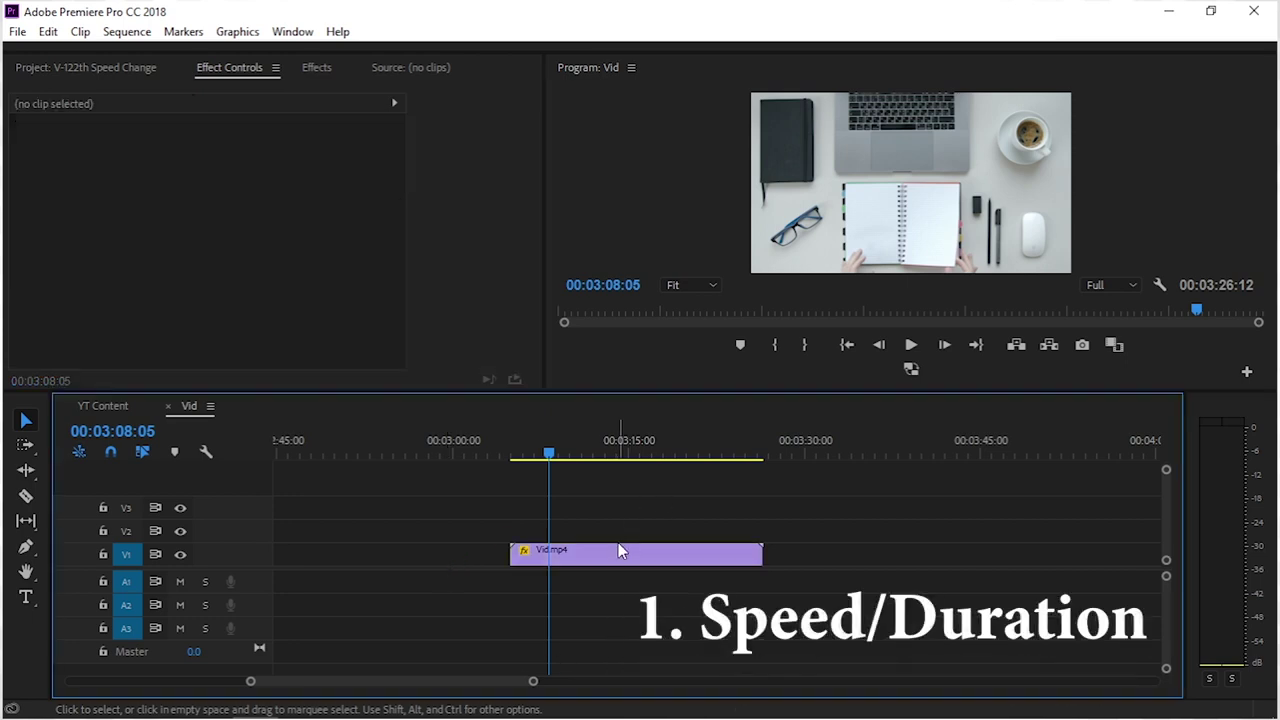
click(598, 560)
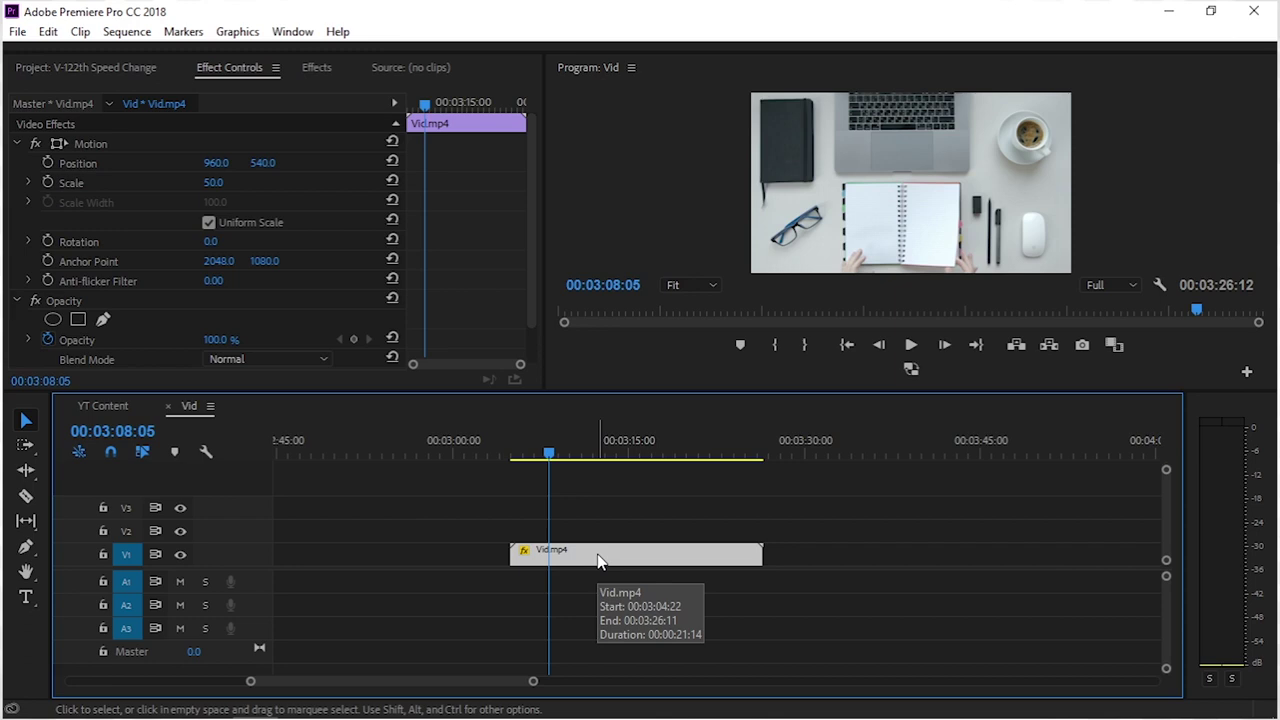
Open the Clip Speed/Duration dialog for Vid.mp4 and move it aside
right_click(598, 560)
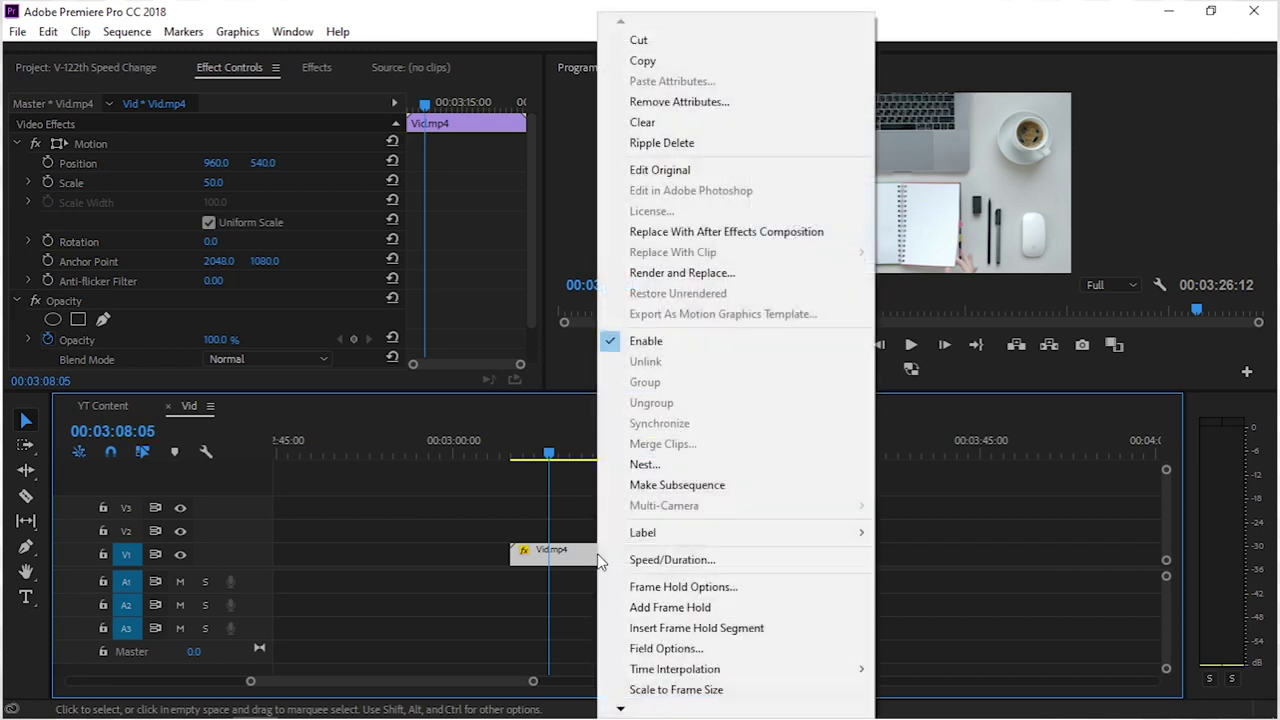
click(652, 560)
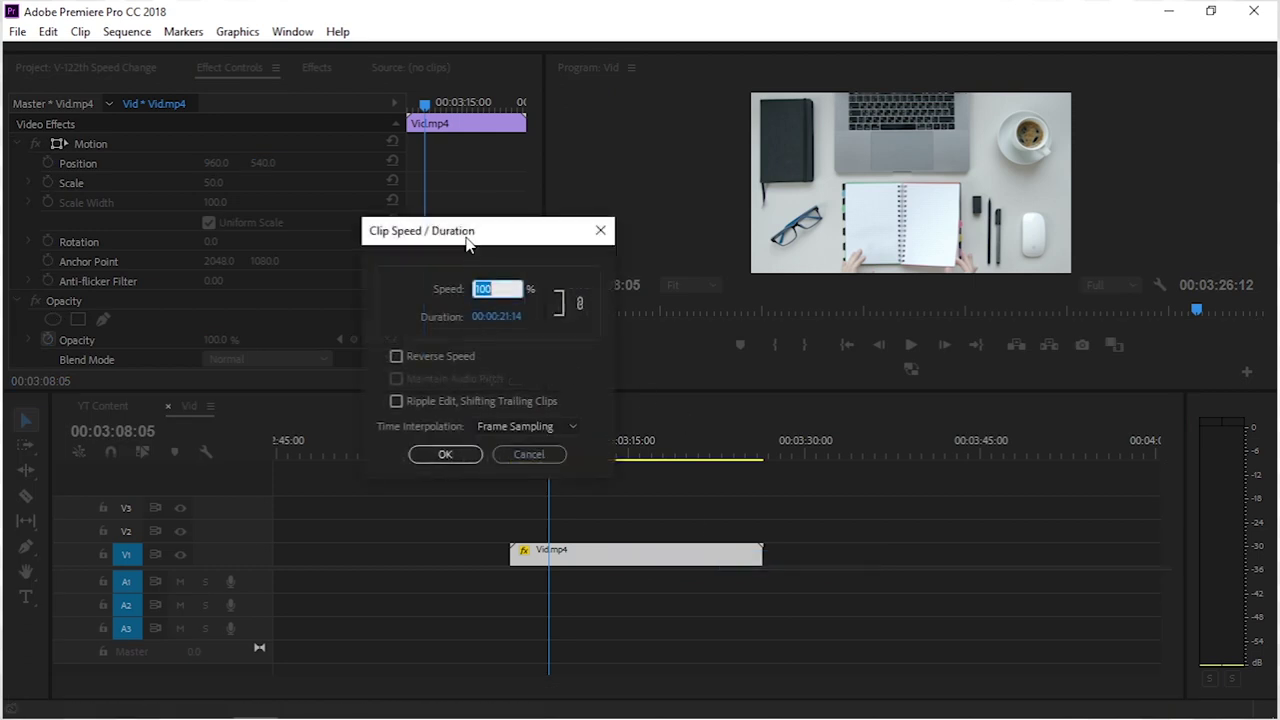
drag(467, 243, 485, 272)
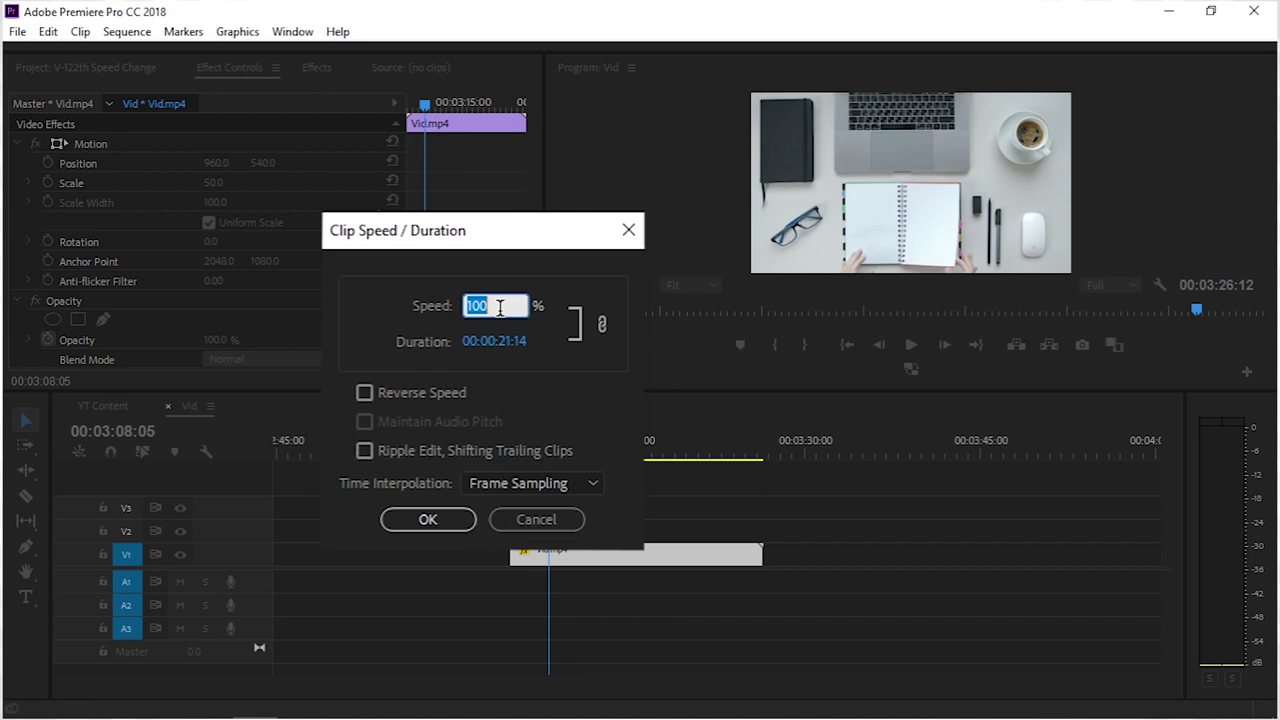
Try 200% speed, revert it to 100%, and start editing the 00:00:21:14 duration
text(200)
drag(501, 305, 436, 304)
text(100)
click(549, 357)
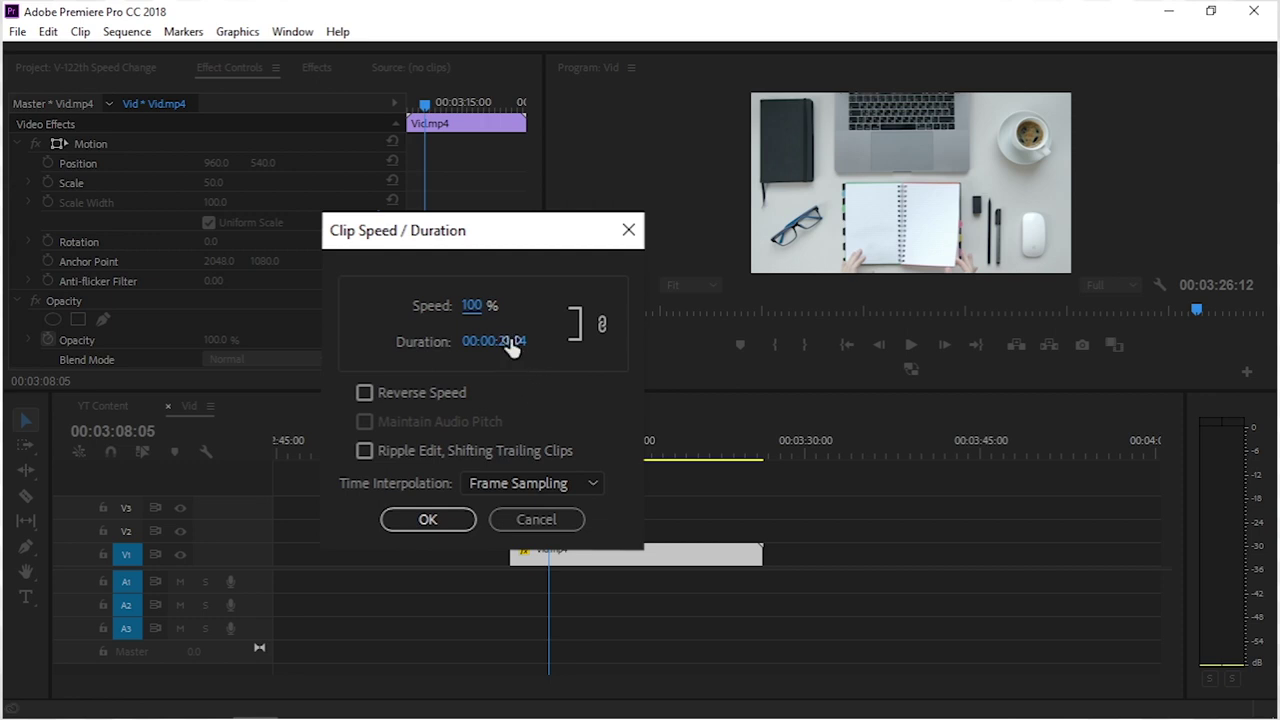
click(510, 341)
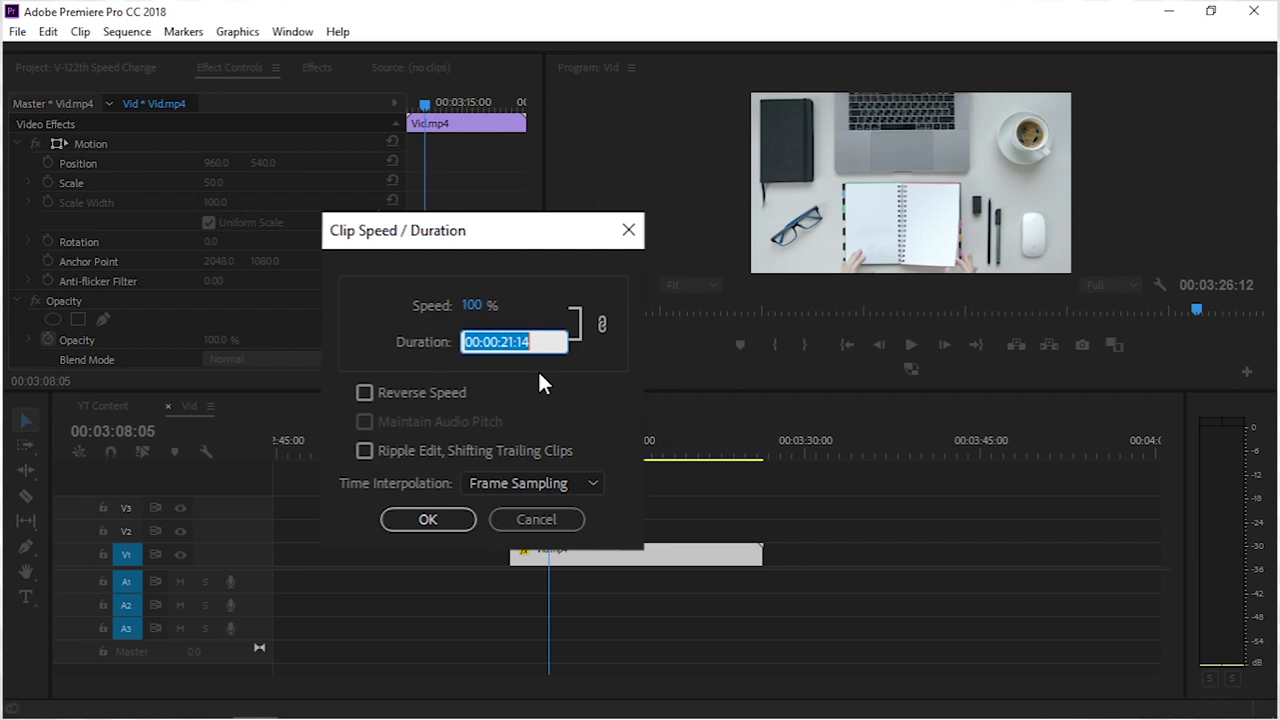
Set the duration to 00:00:45:14, slowing Vid.mp4 to 47.35%, and apply it
click(515, 342)
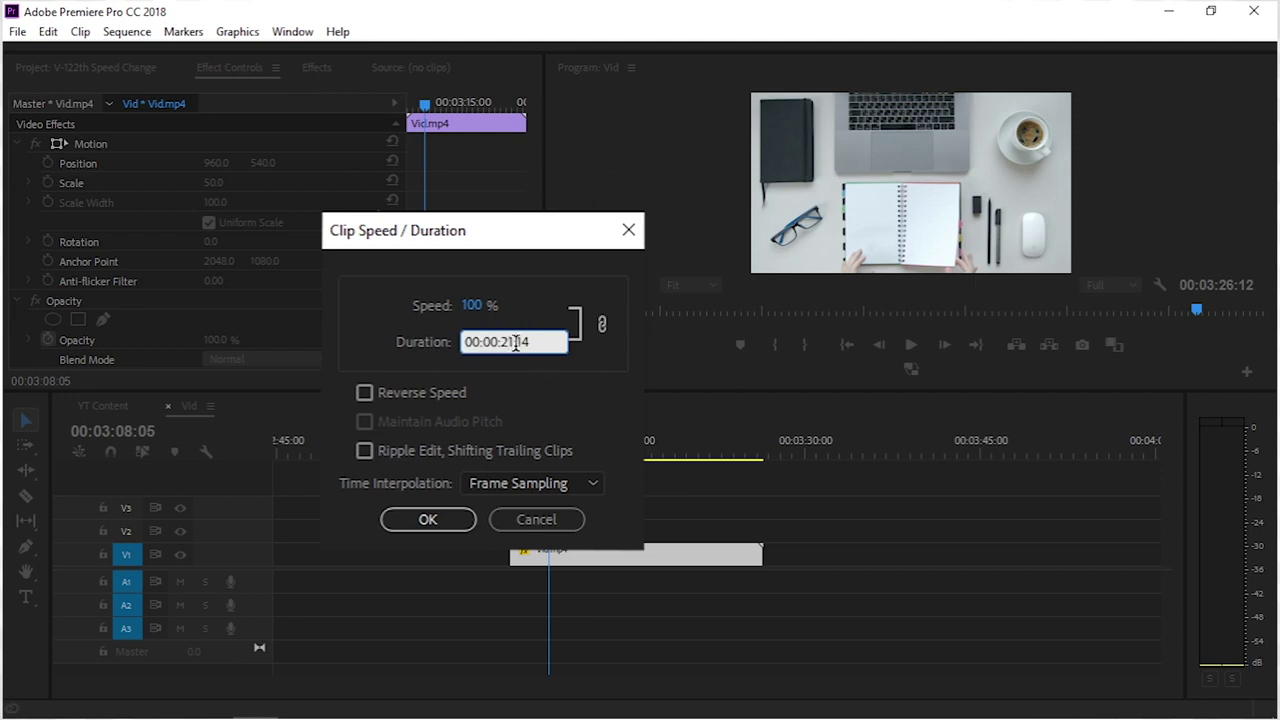
key(BackSpace)
key(BackSpace)
key(BackSpace)
text(4)
text(5:)
click(548, 388)
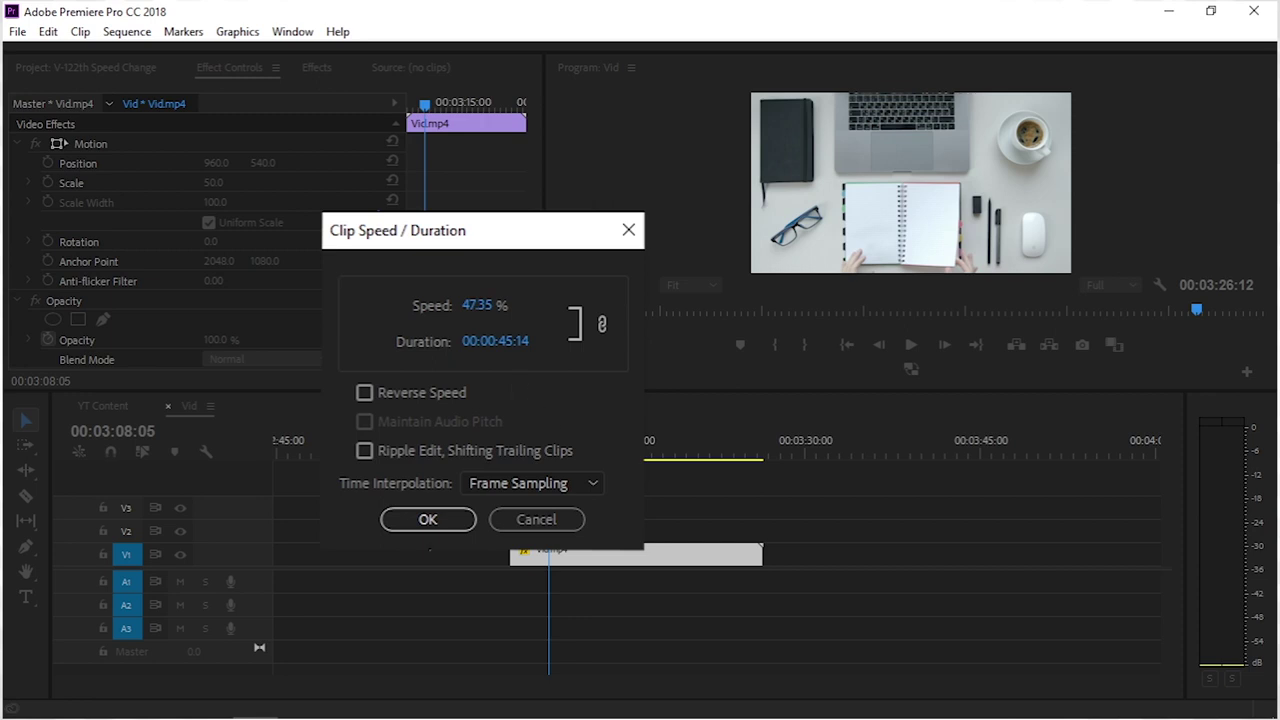
click(426, 526)
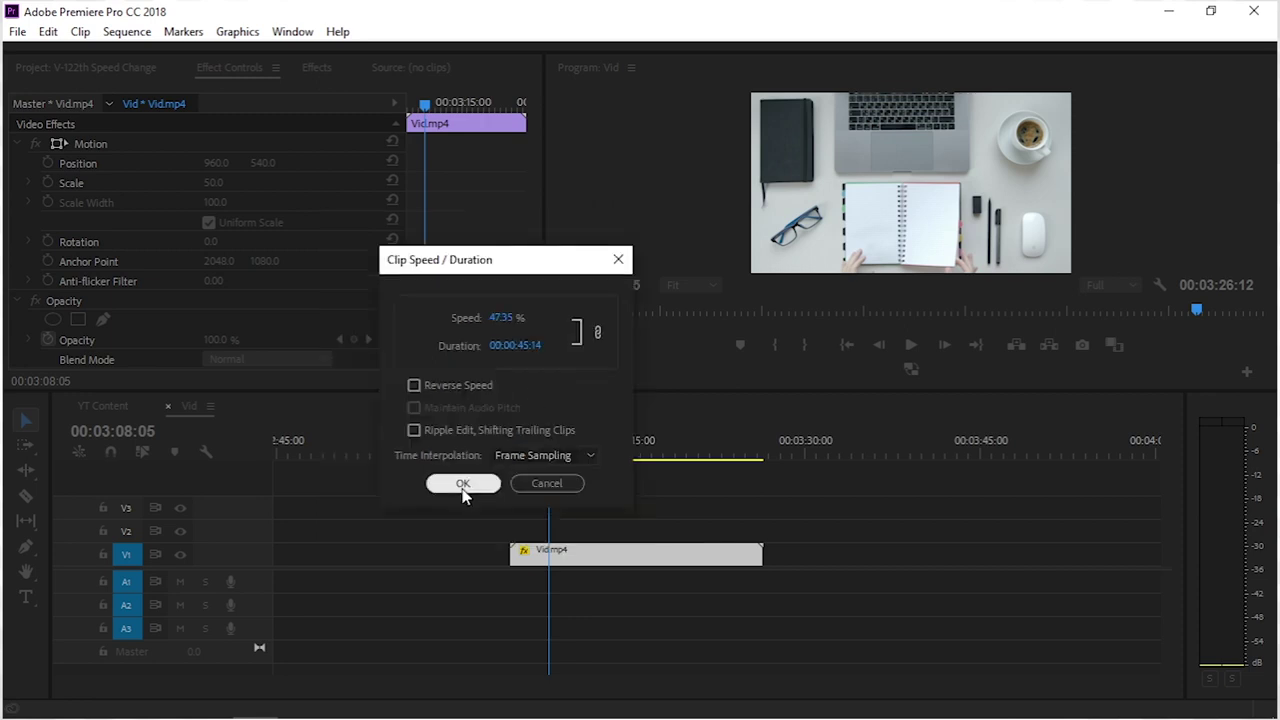
scroll(580, 520, down, 1)
Play the slowed clip full-window from its start, then stop it in the editing layout
click(570, 453)
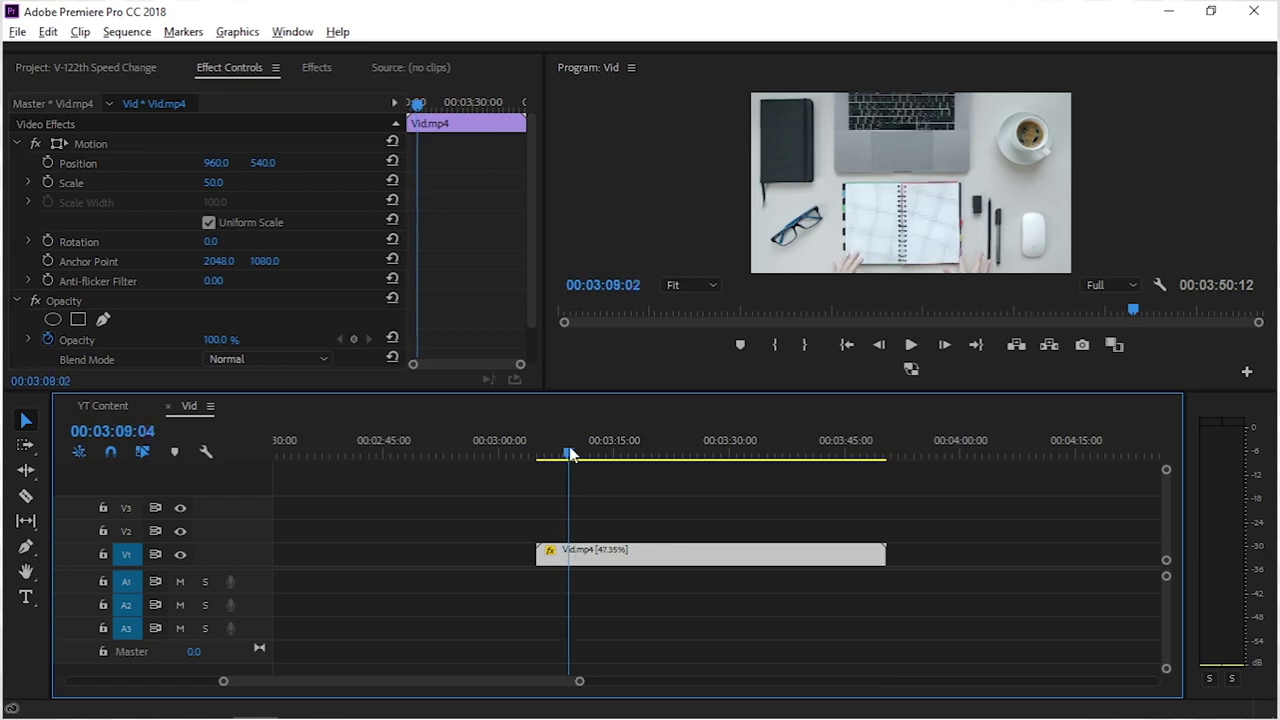
key(space)
key(grave)
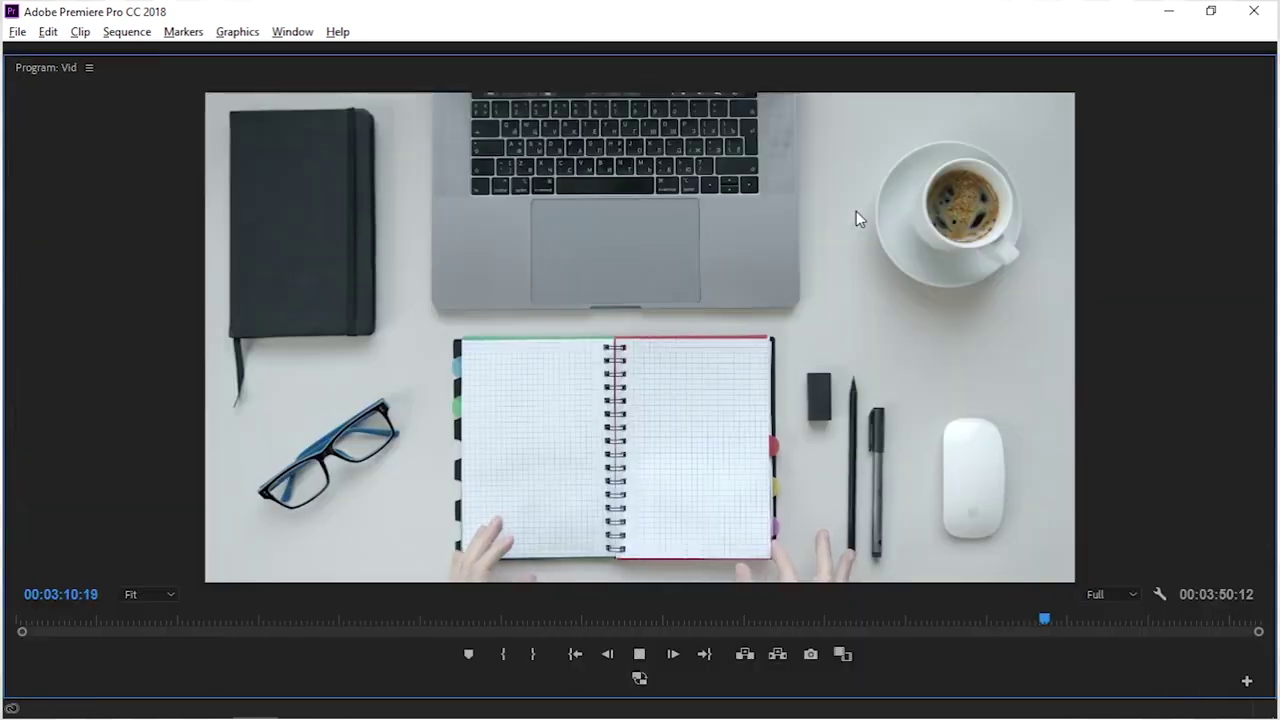
key(grave)
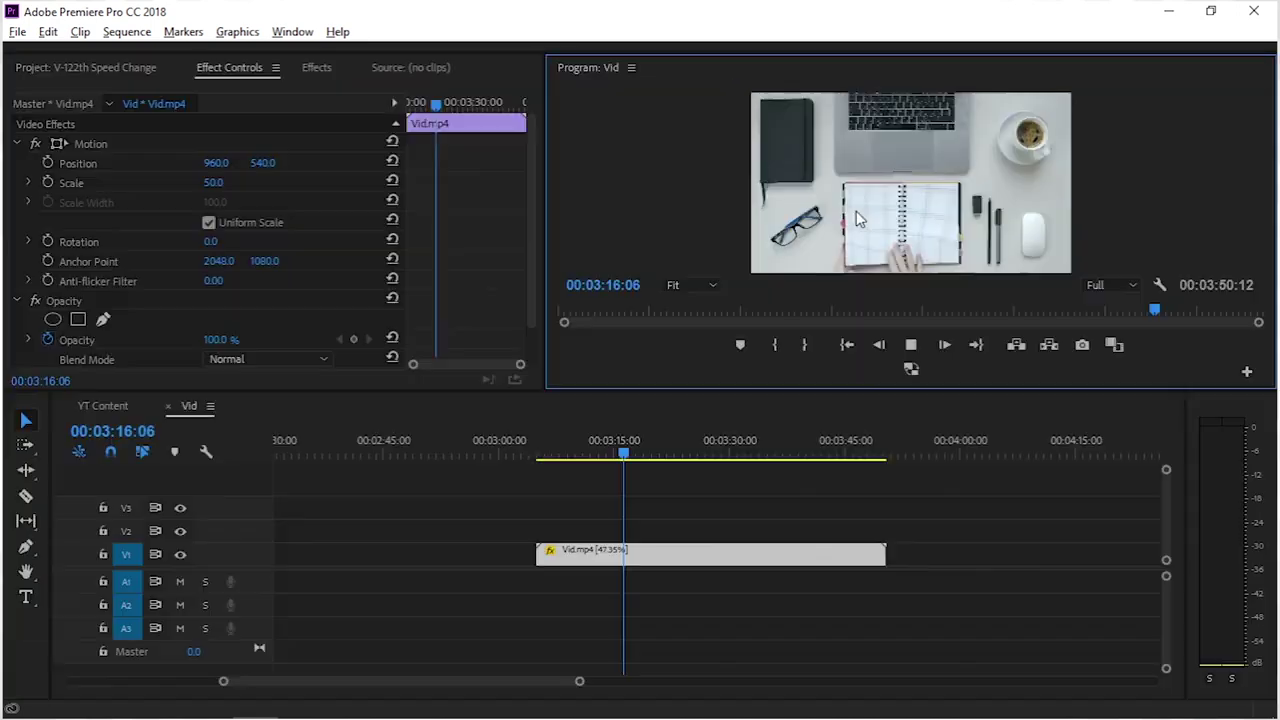
key(space)
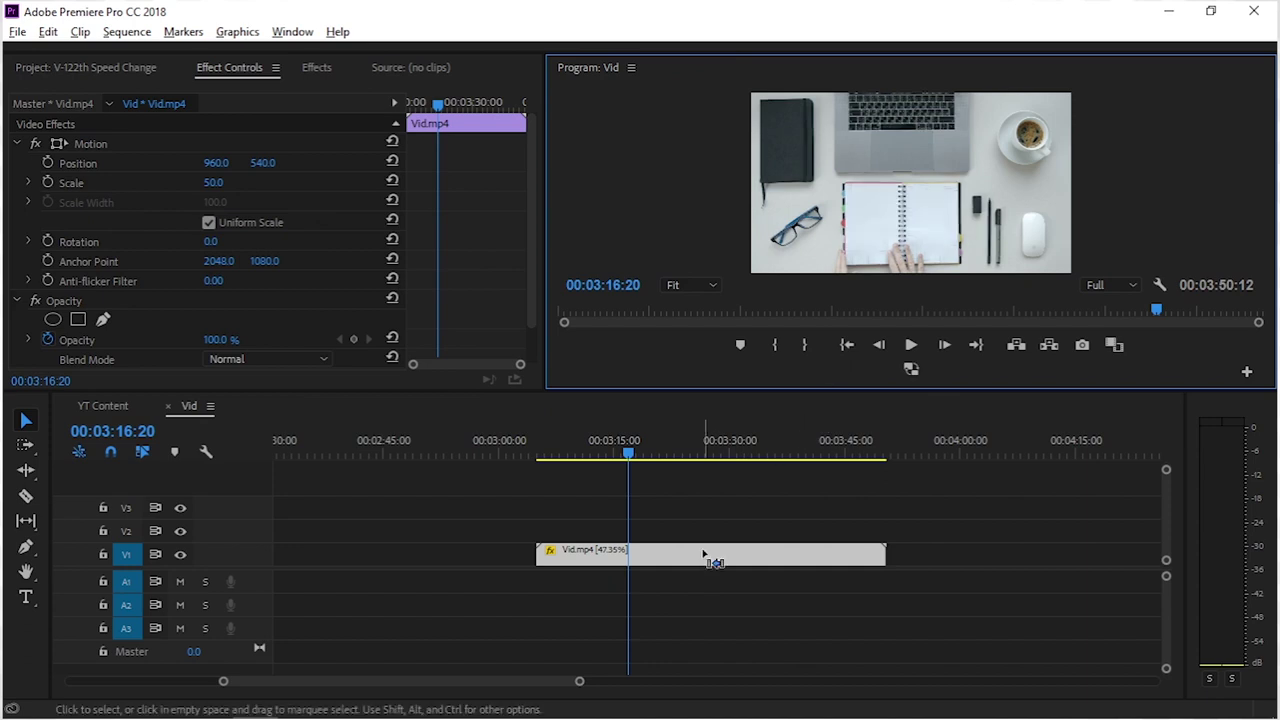
Revert Vid.mp4 to its original speed and length, reselect it, and zoom the timeline in
drag(703, 553, 703, 556)
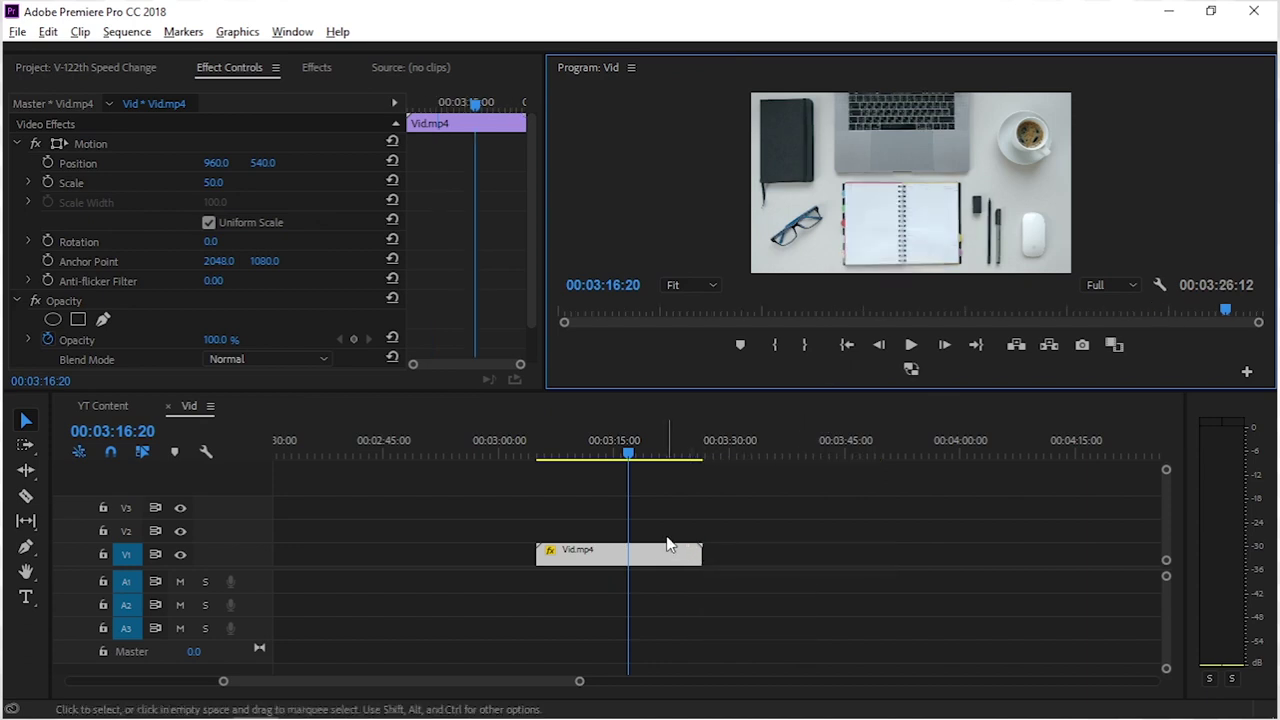
click(658, 541)
click(657, 543)
key(equal)
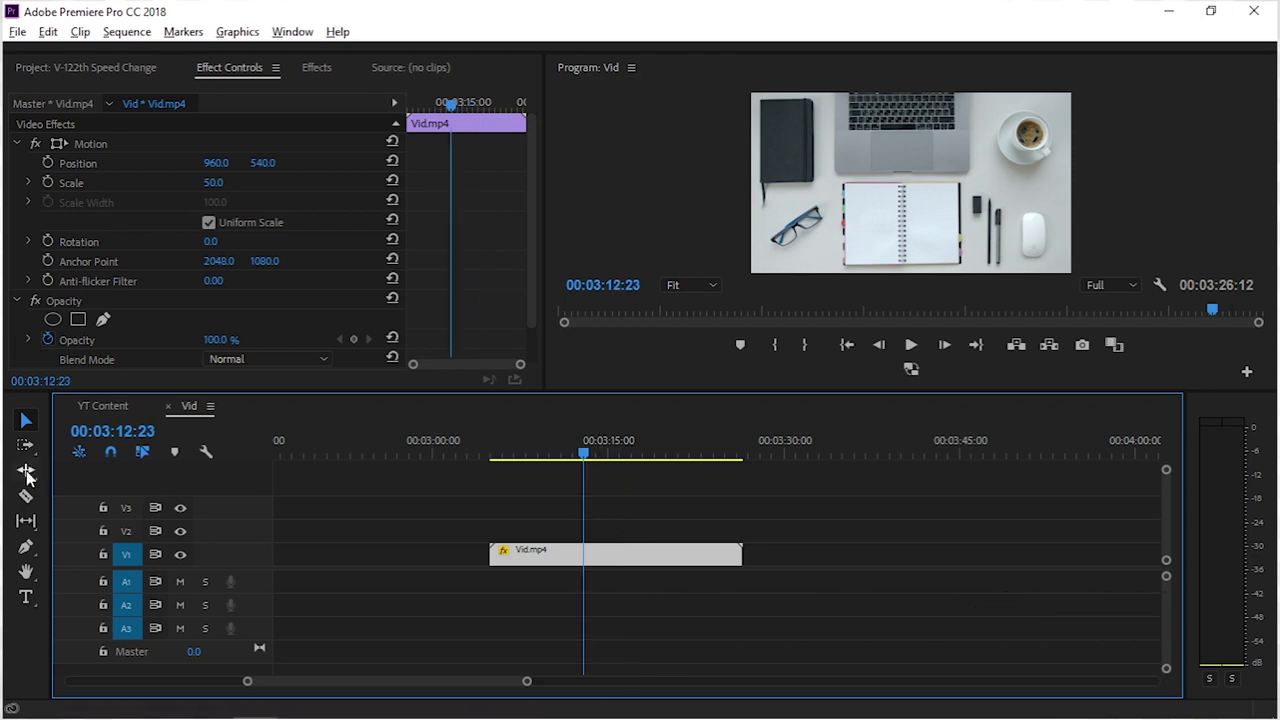
Rate-stretch Vid.mp4's right edge with the Rate Stretch tool to 00:00:28:02, 76.85% speed
click(26, 470)
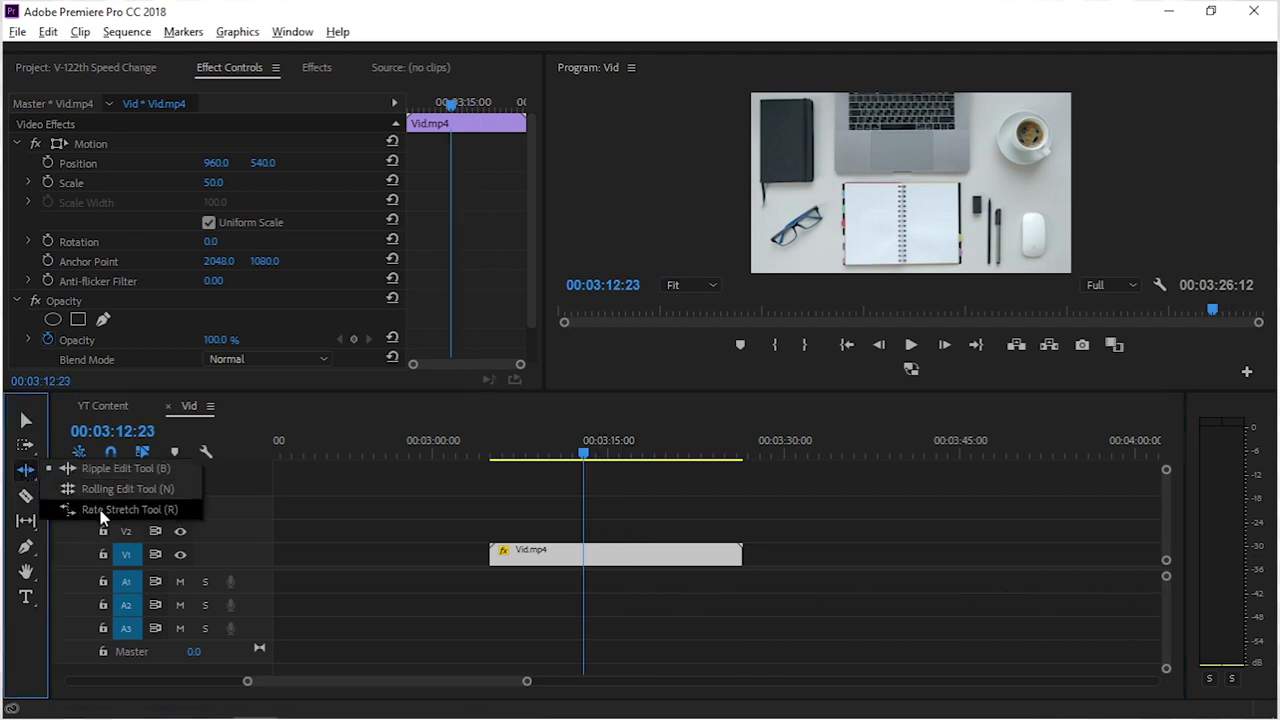
click(100, 513)
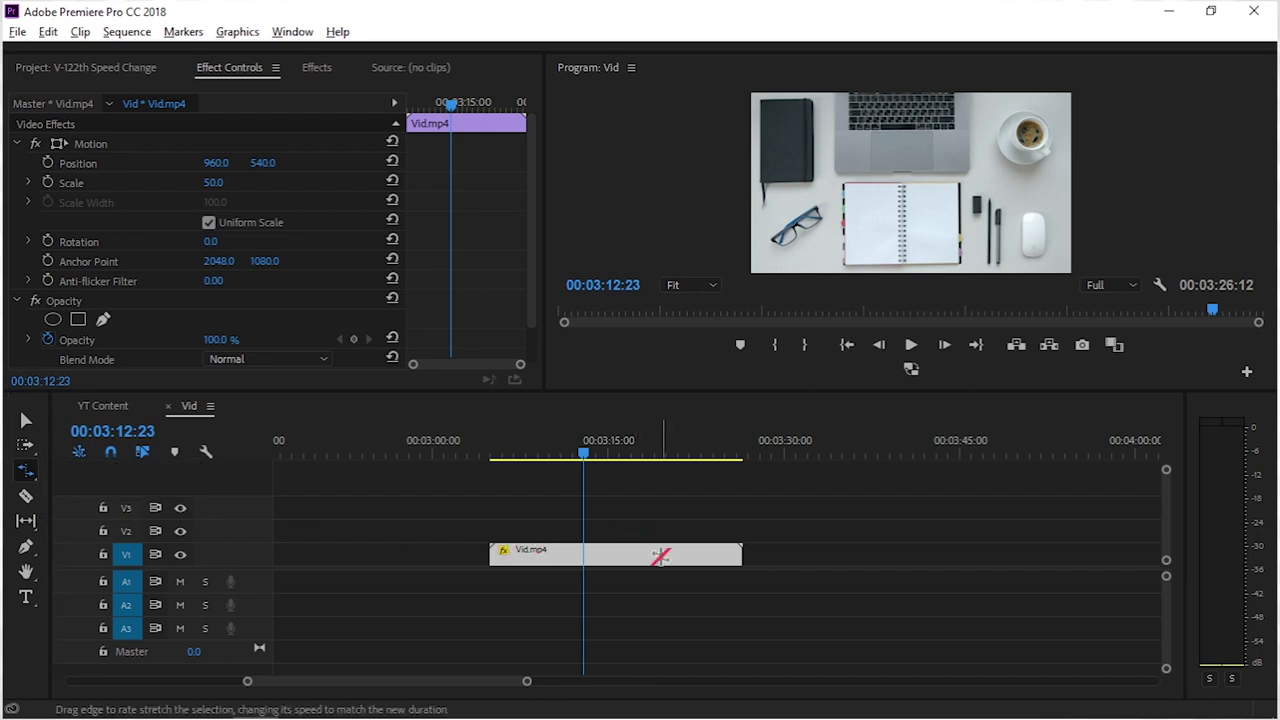
scroll(640, 552, up, 2)
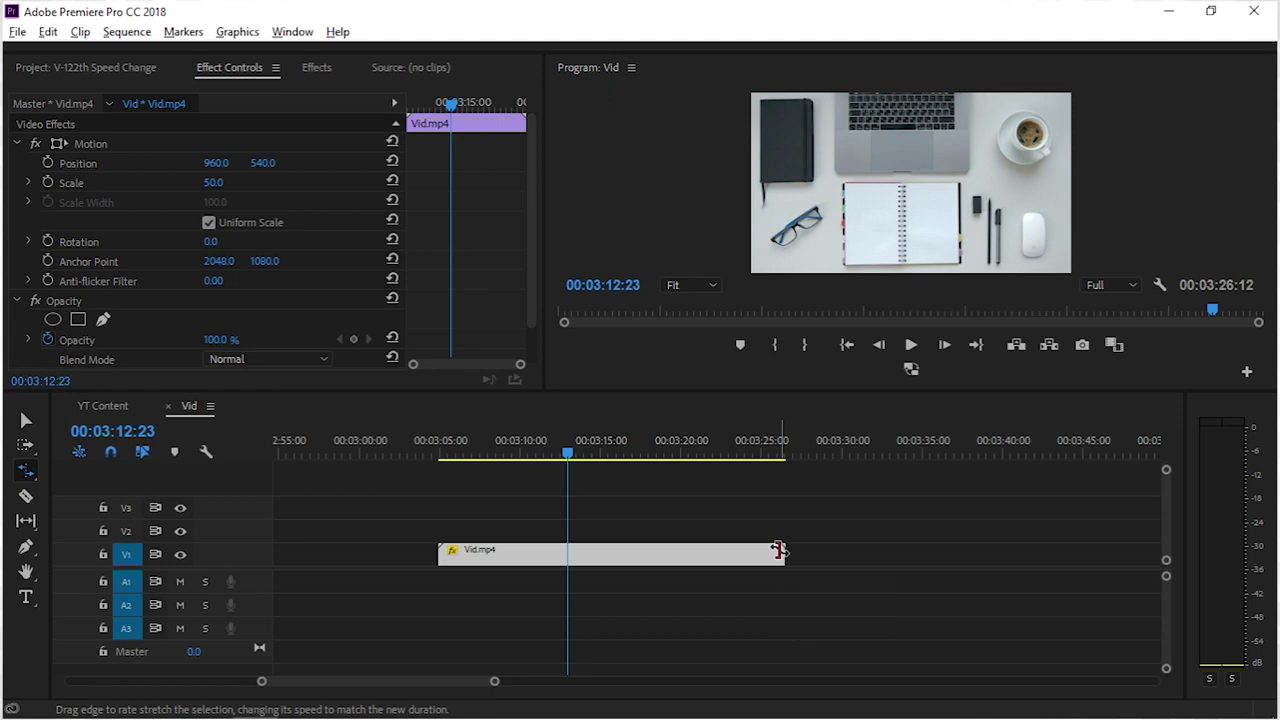
drag(778, 549, 825, 549)
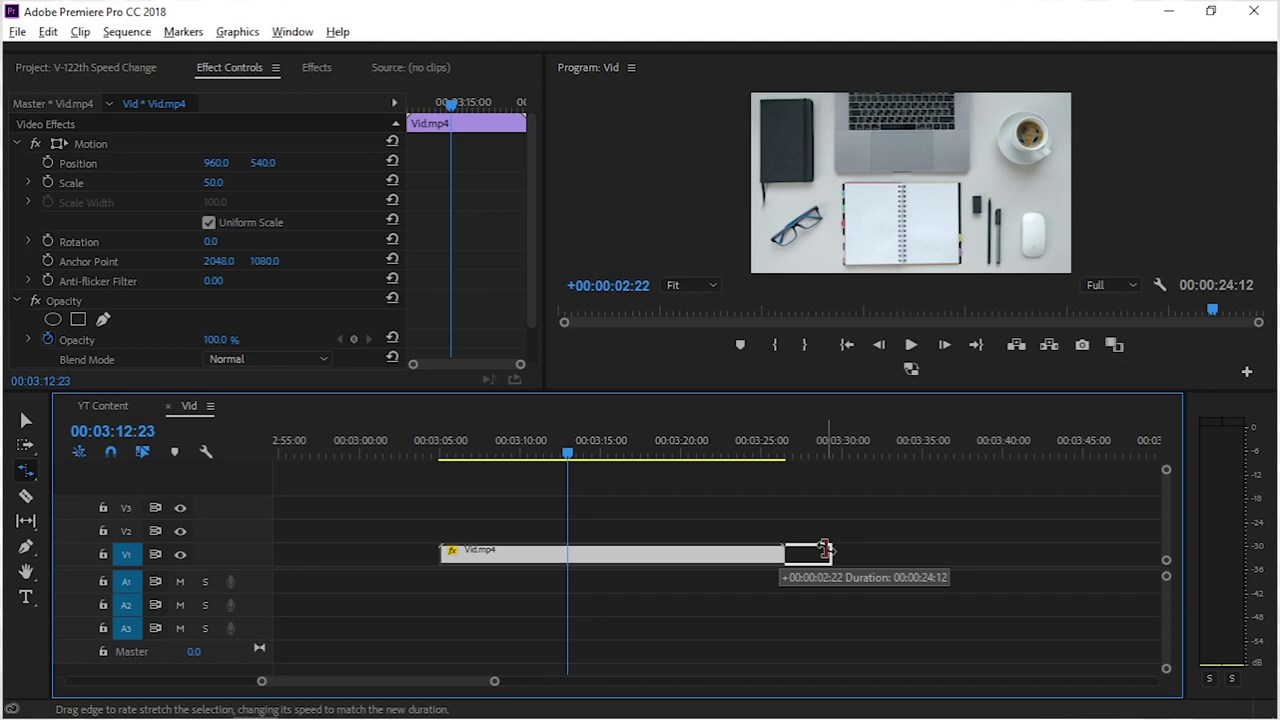
drag(825, 549, 746, 549)
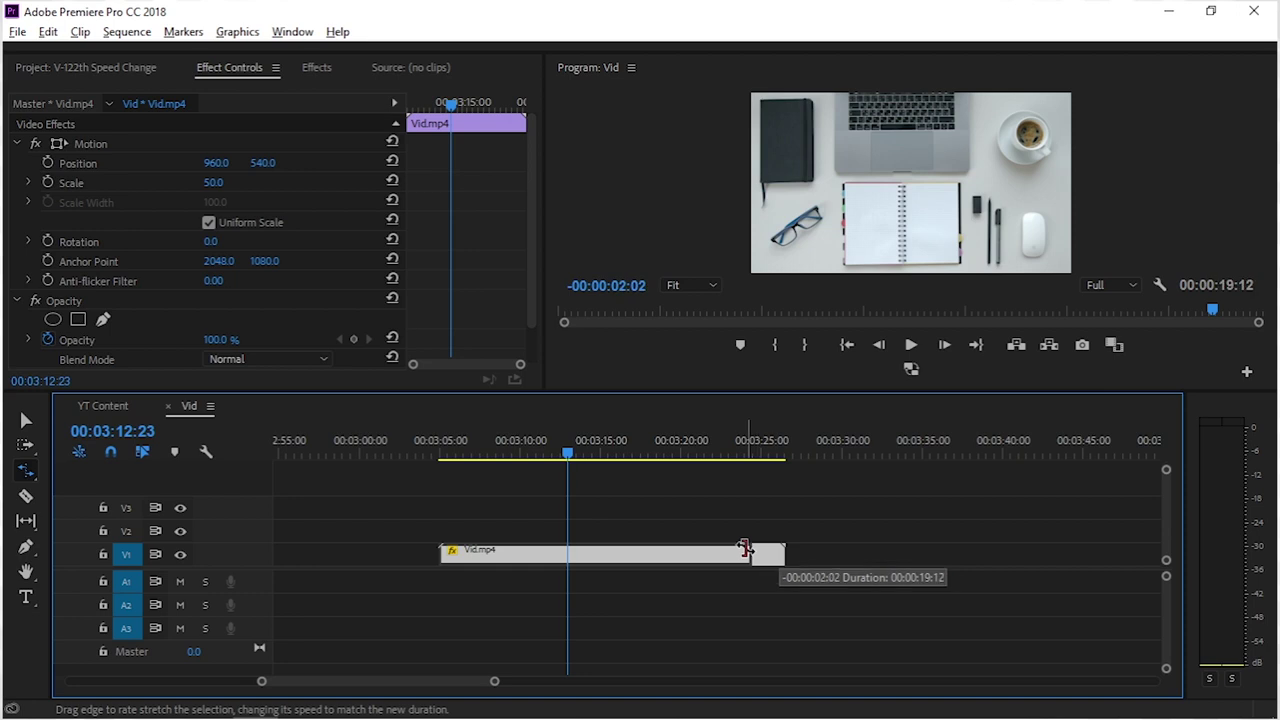
mouse_move(746, 549)
mouse_down()
mouse_move(636, 552)
mouse_move(886, 552)
mouse_up()
Reset Vid.mp4 to 100% speed in the Clip Speed/Duration dialog (Ctrl+R)
key(ctrl+r)
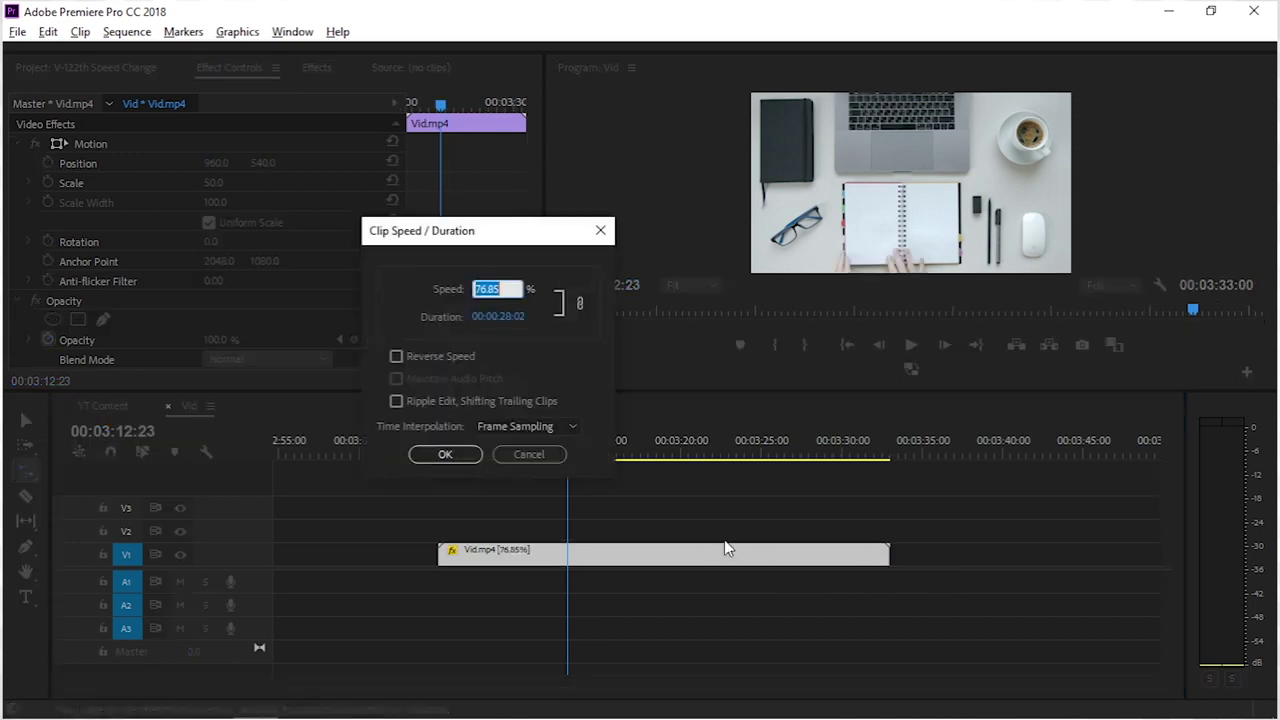
click(519, 455)
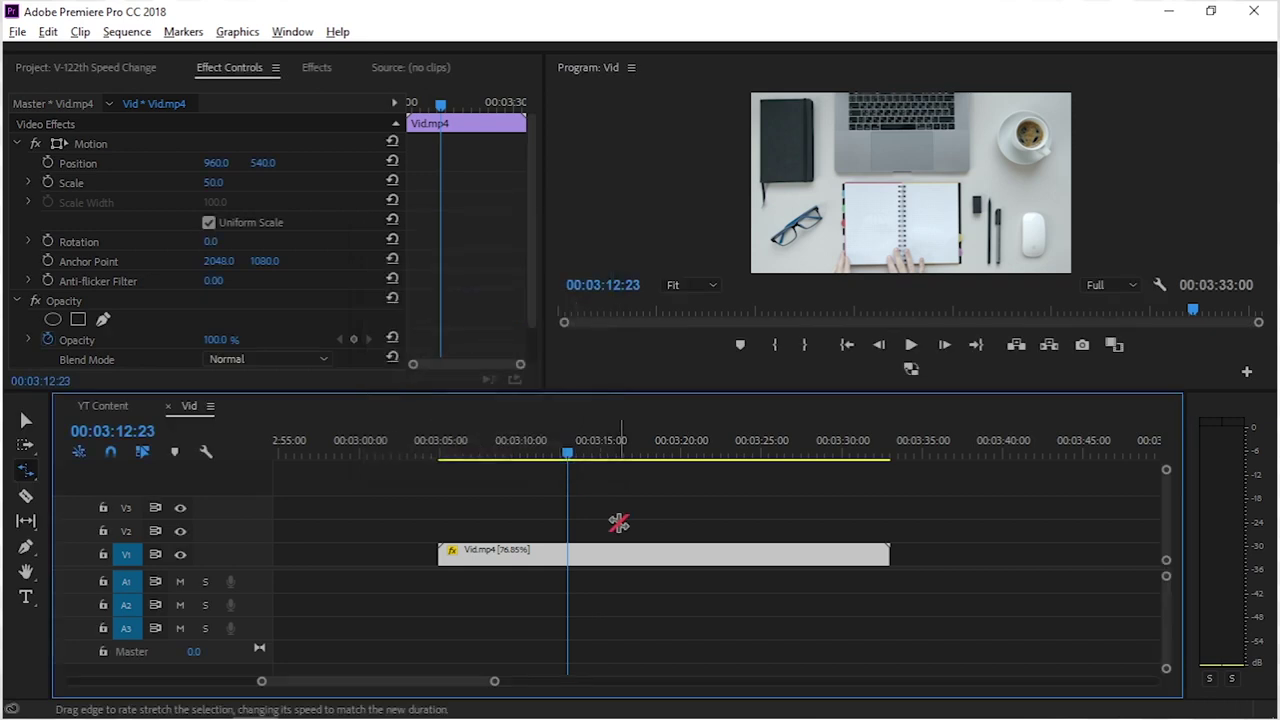
key(ctrl+r)
drag(486, 229, 502, 263)
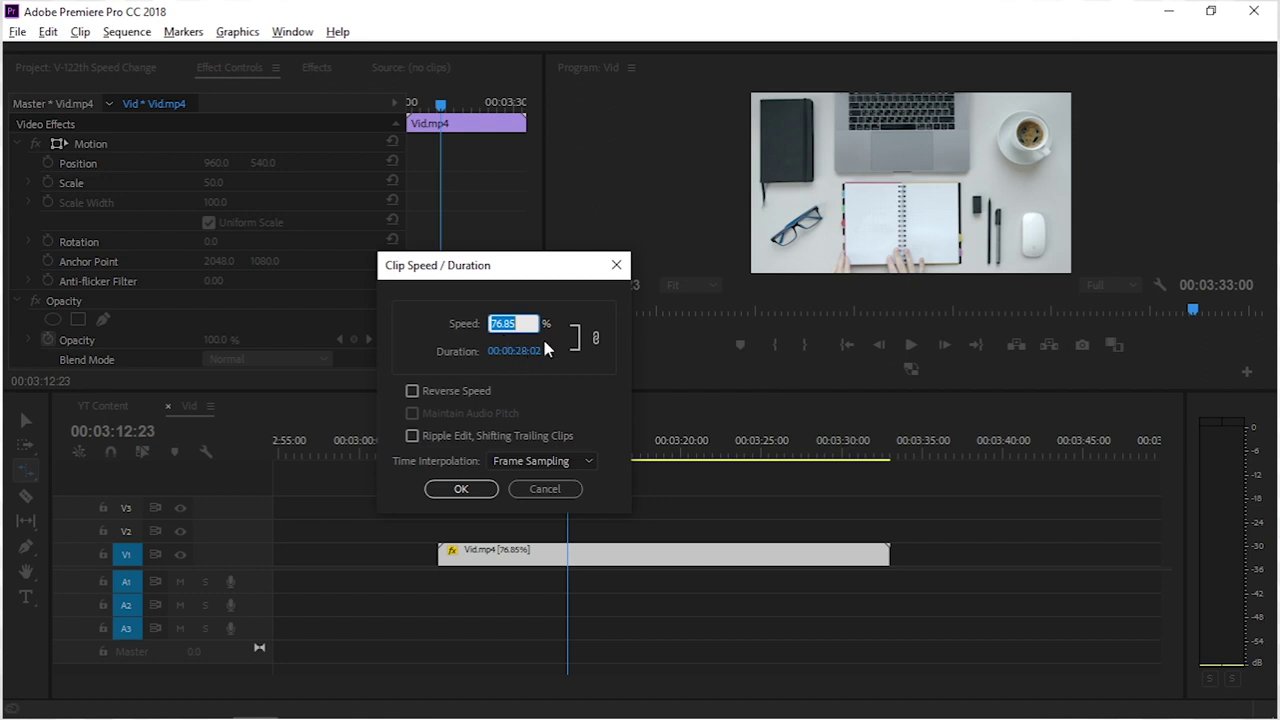
click(545, 491)
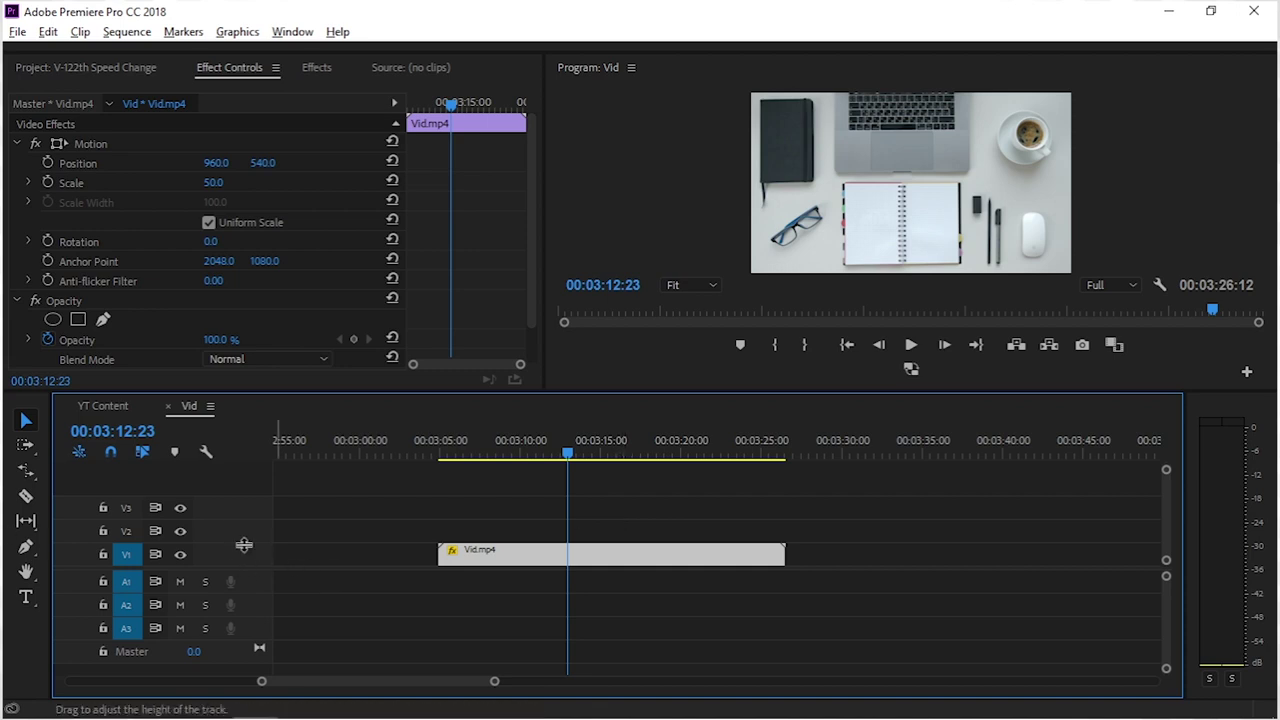
Heighten the V1 track, zoom in, and show Vid.mp4's Time Remapping > Speed line
drag(244, 543, 244, 523)
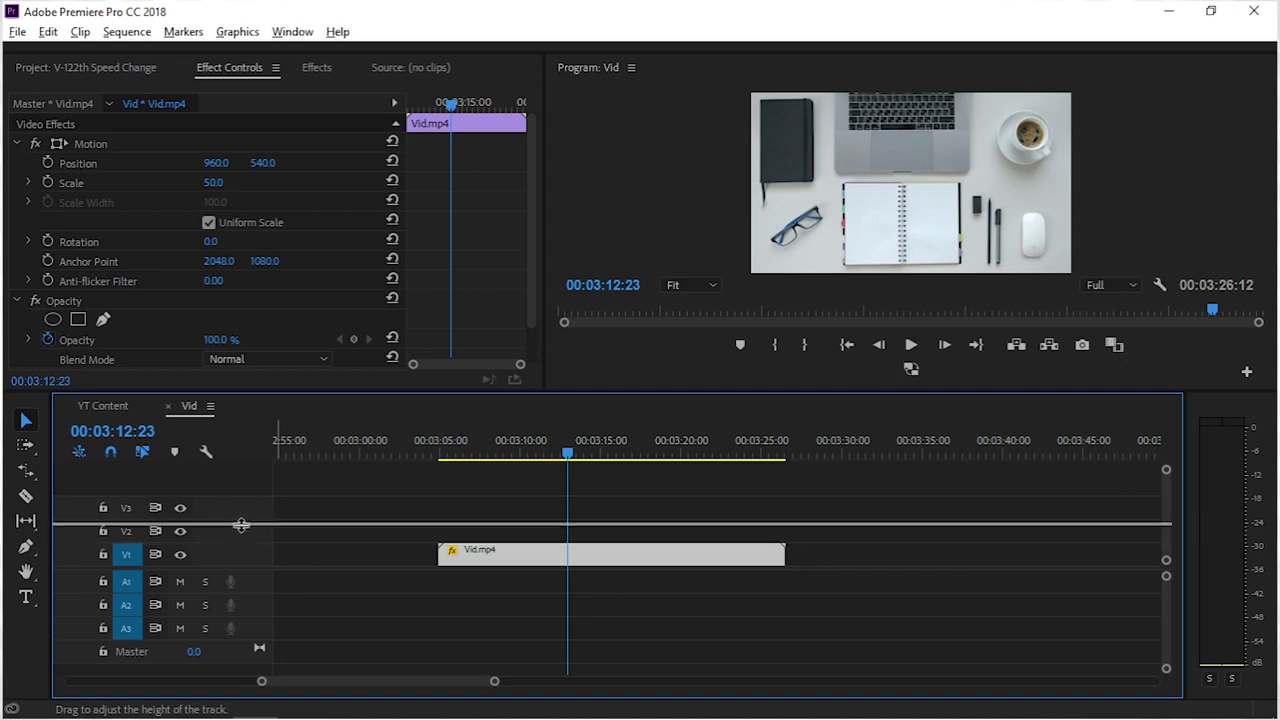
key(equal)
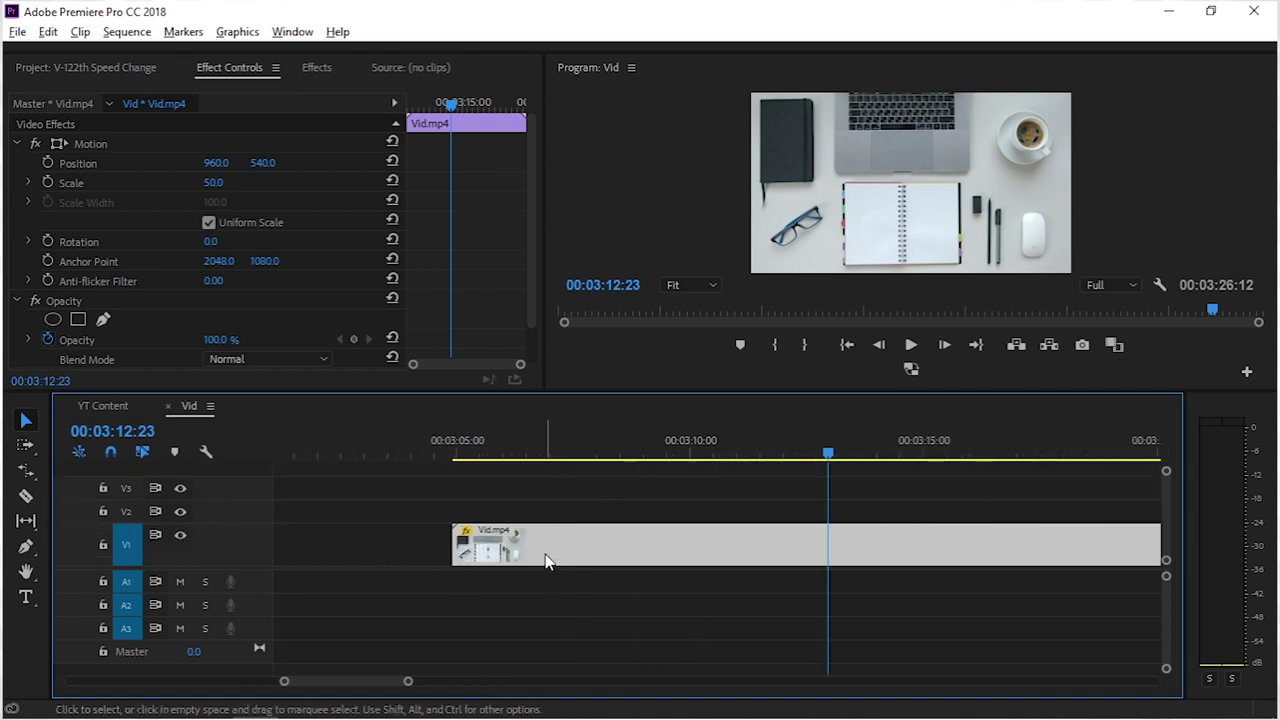
click(546, 560)
click(467, 537)
right_click(464, 536)
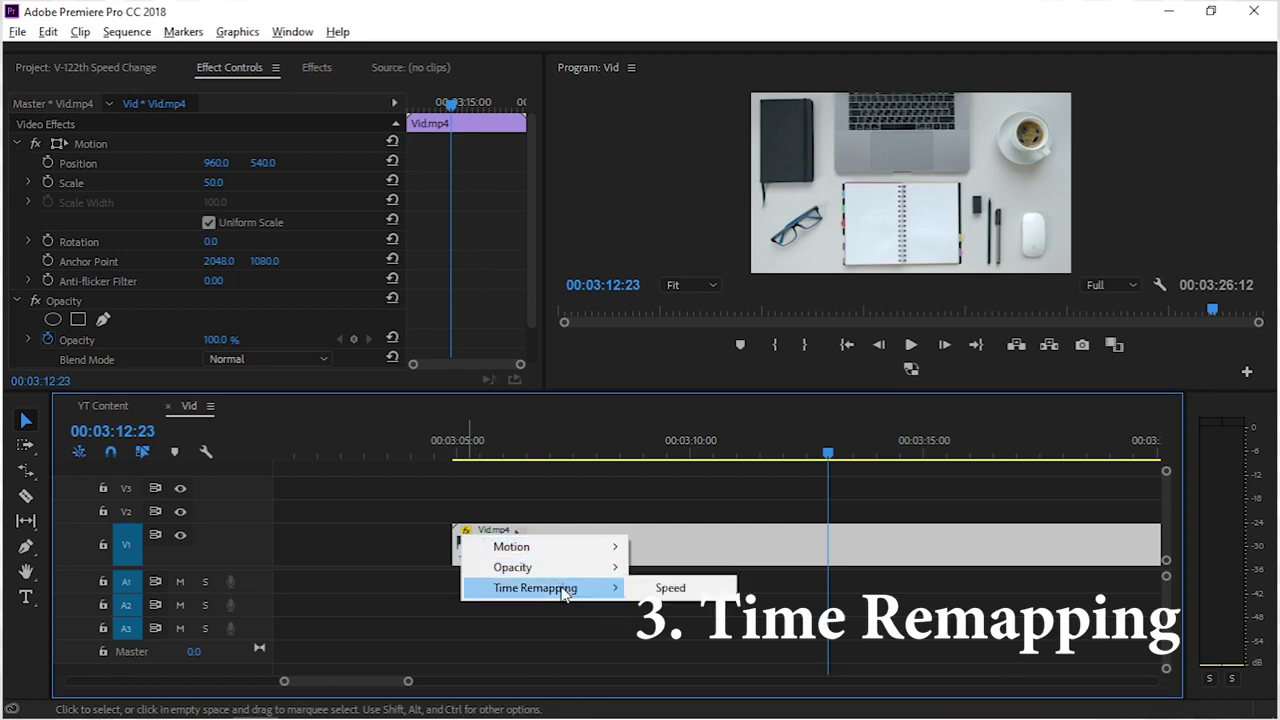
mouse_move(530, 592)
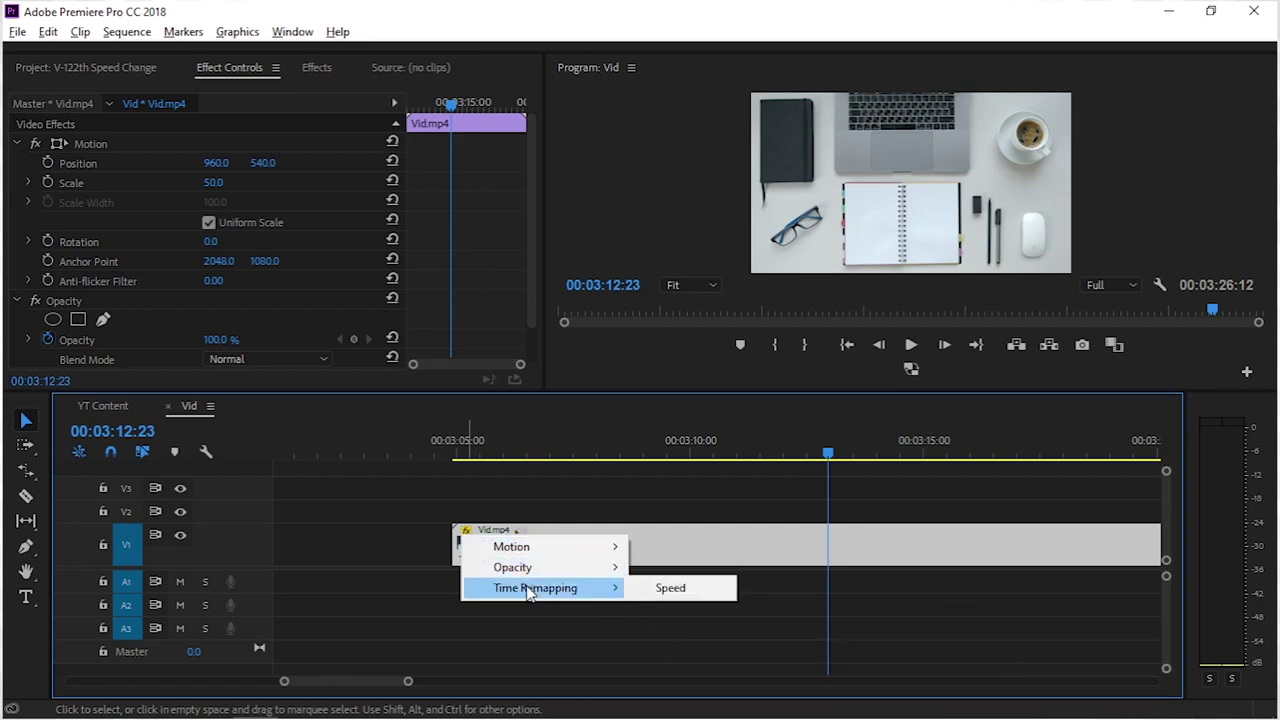
click(670, 588)
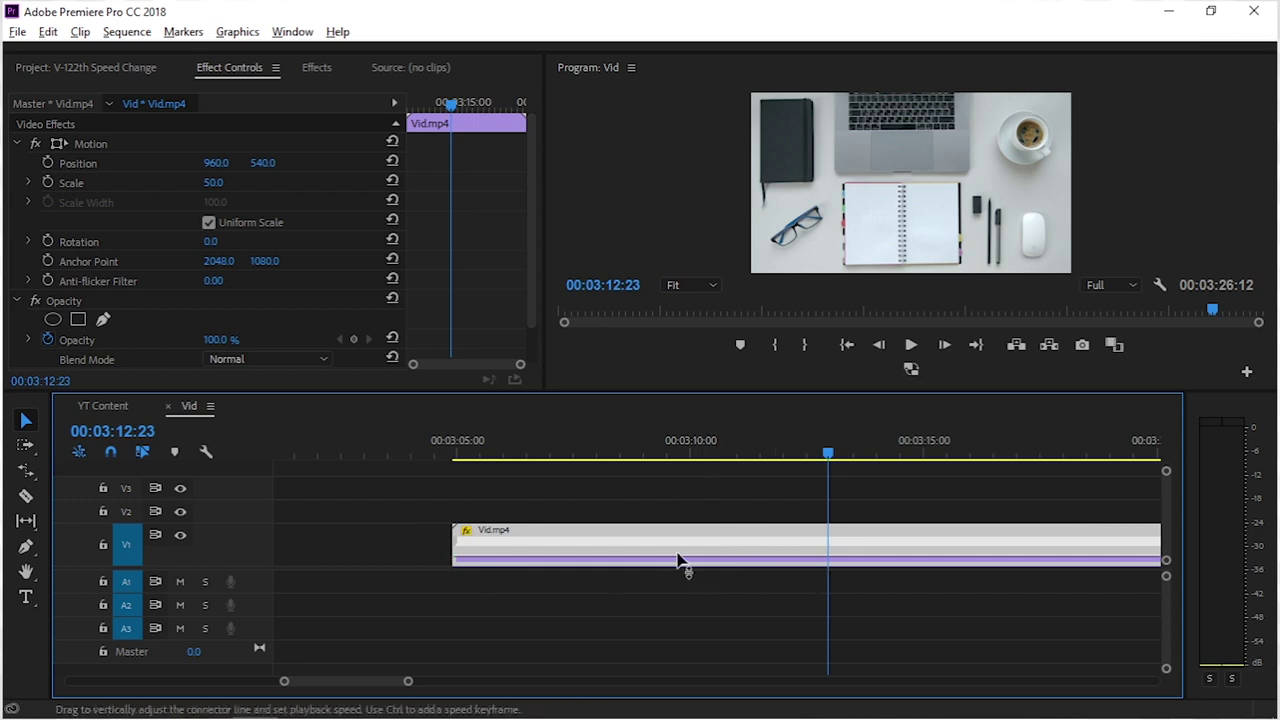
key(minus)
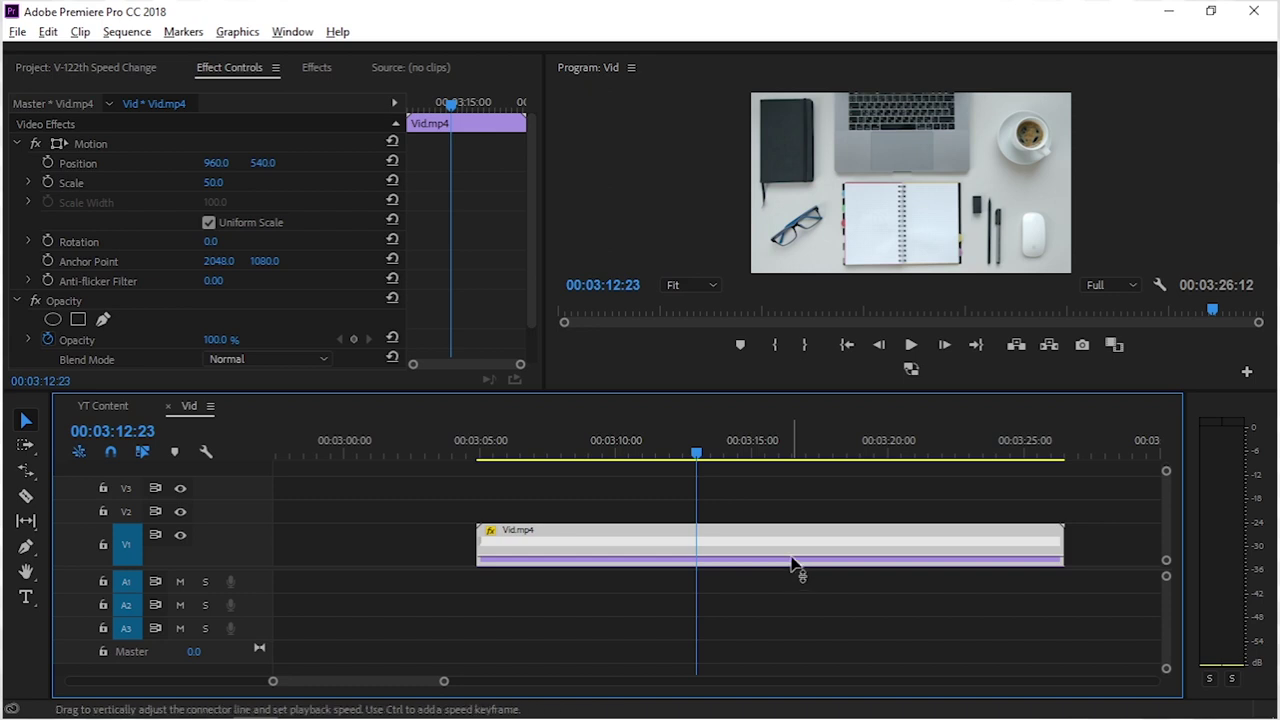
drag(793, 560, 795, 560)
drag(798, 560, 808, 550)
drag(815, 560, 815, 558)
click(479, 458)
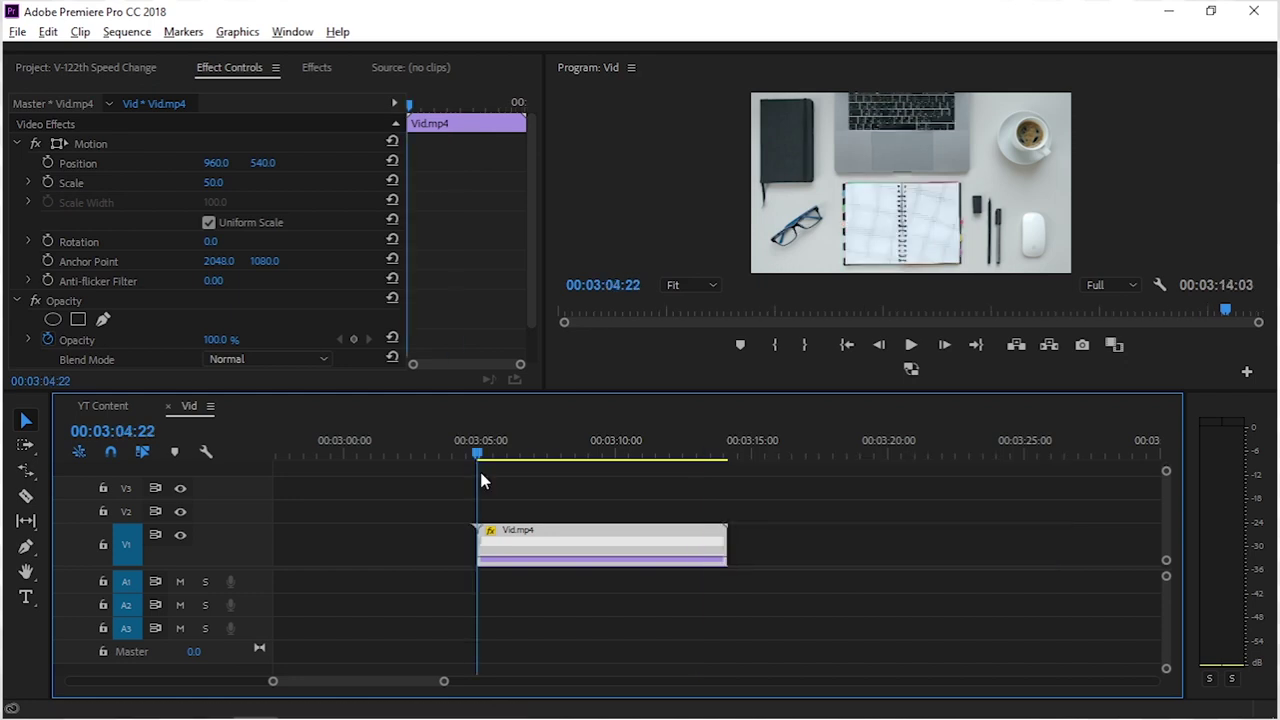
click(895, 184)
key(grave)
key(space)
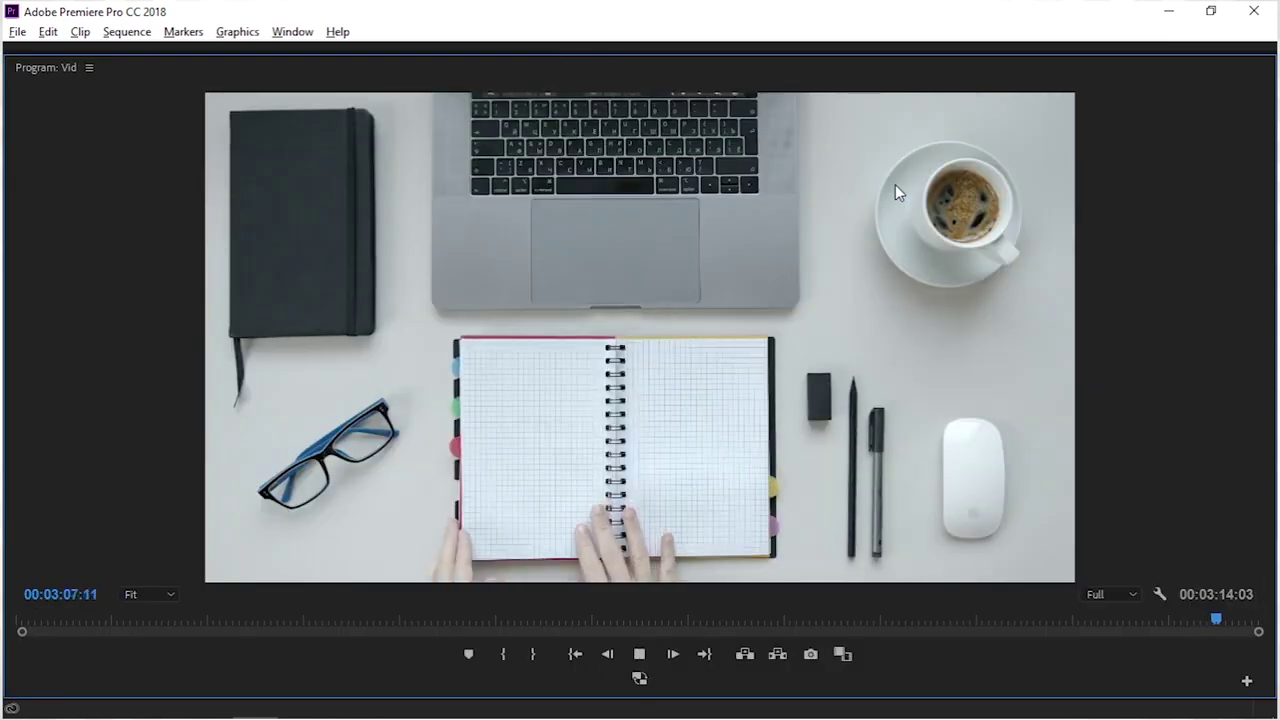
key(grave)
drag(477, 455, 737, 468)
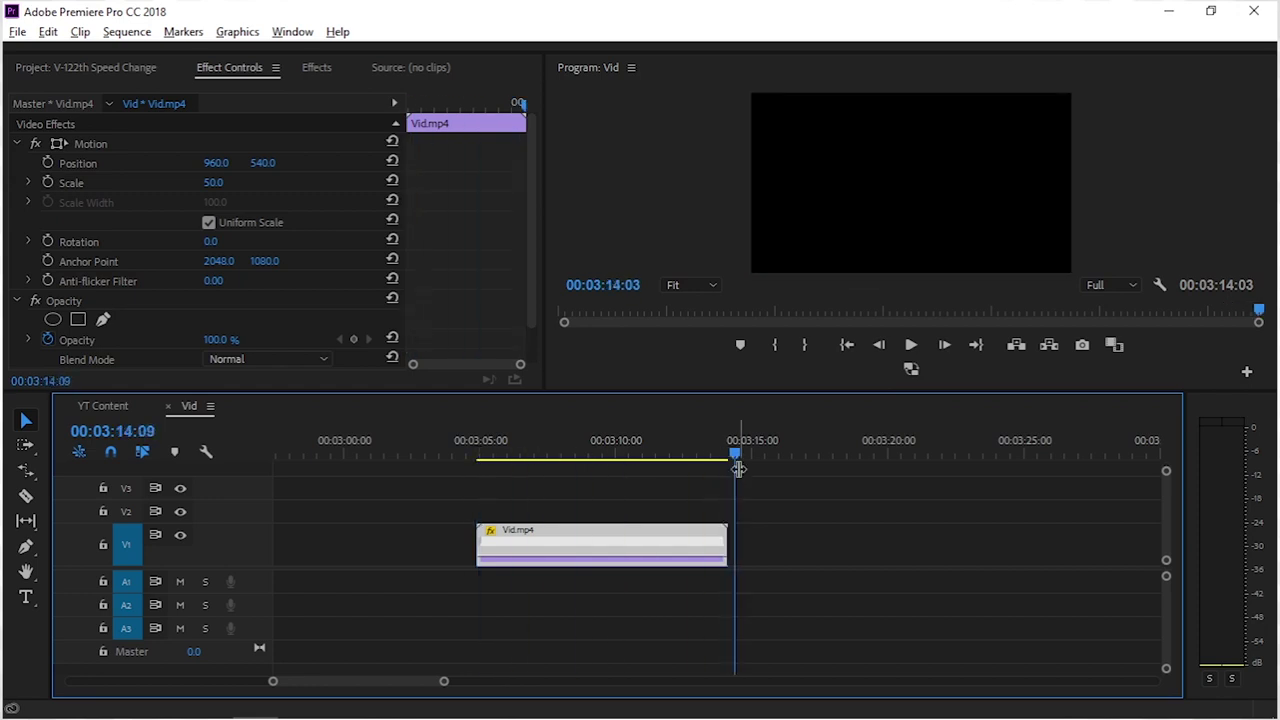
key(ctrl+z)
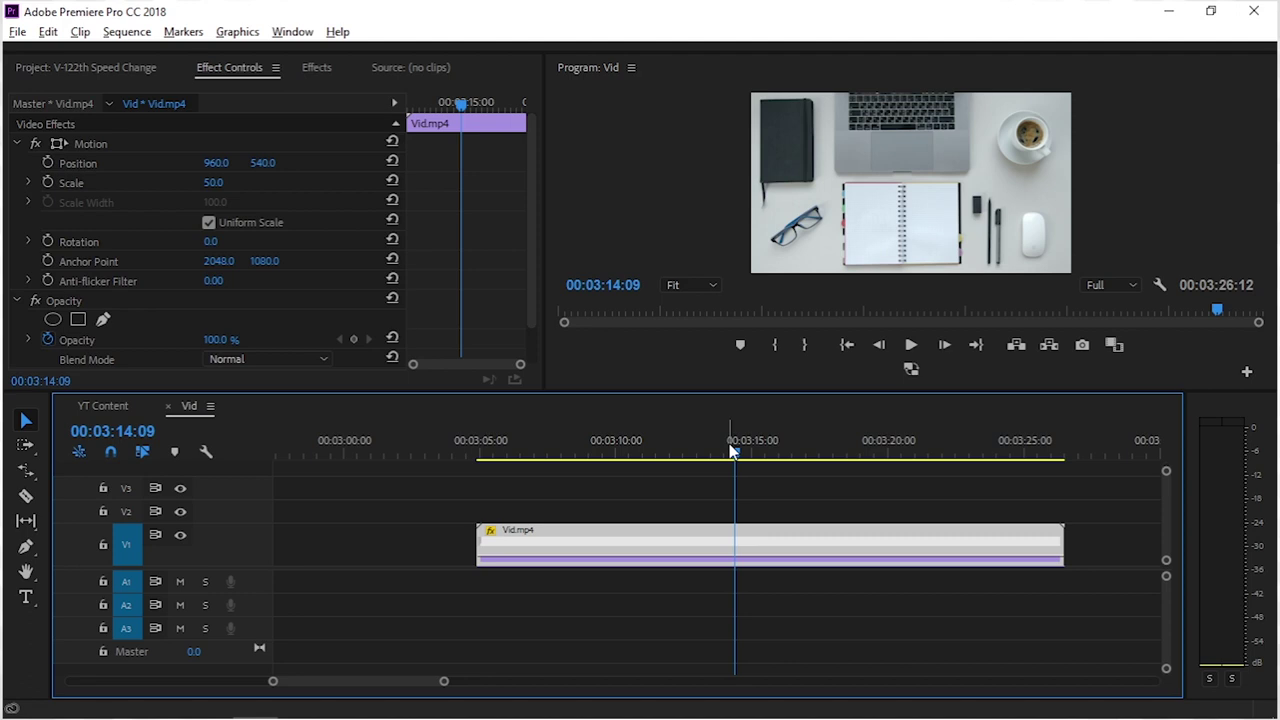
right_click(549, 535)
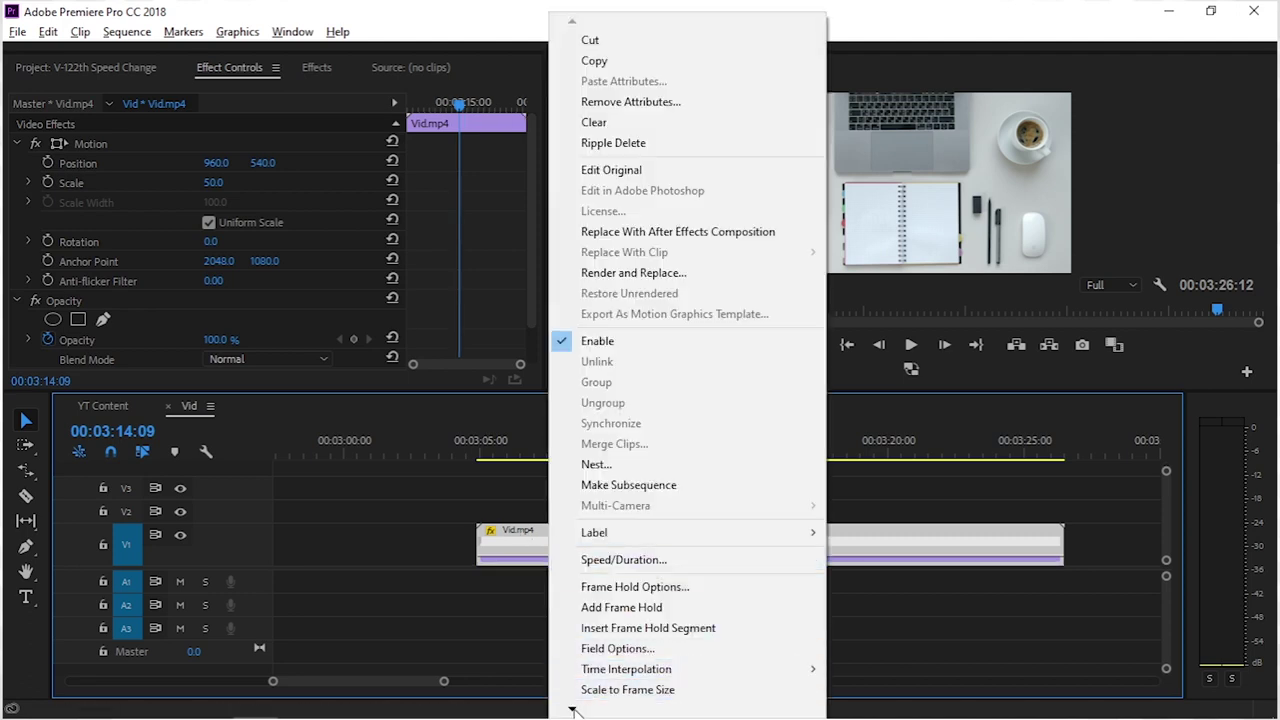
mouse_move(572, 710)
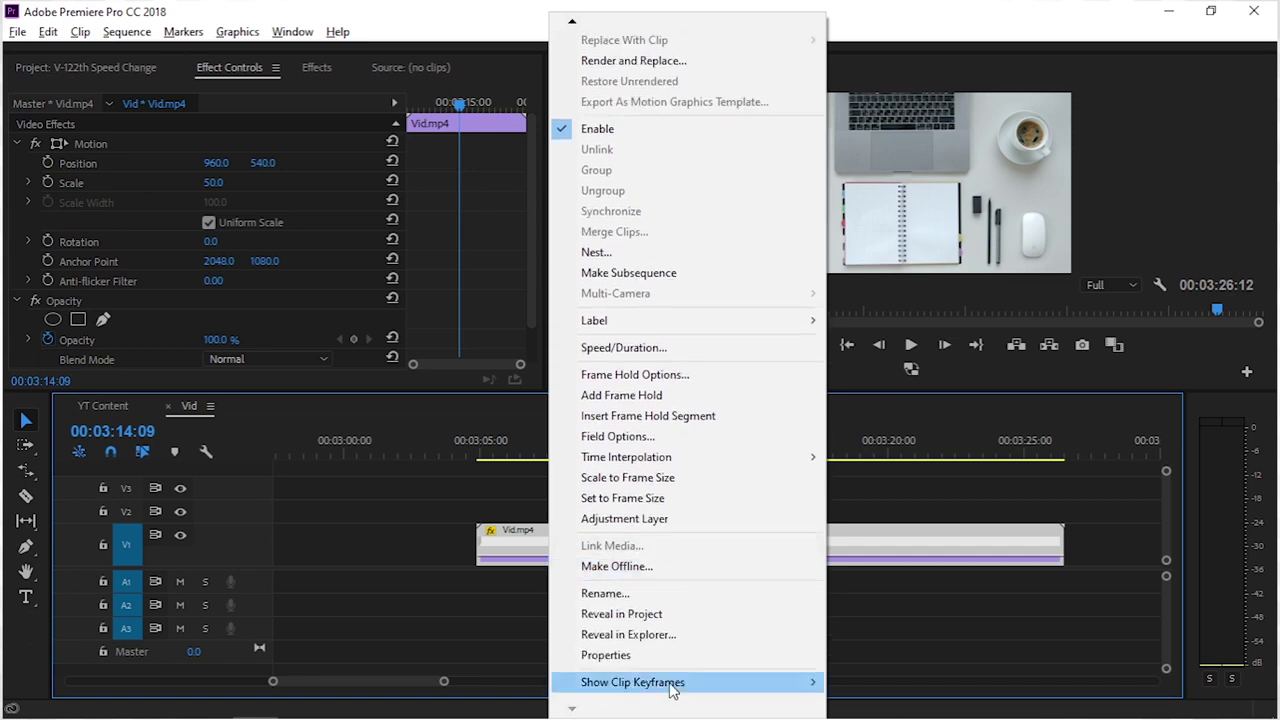
mouse_move(674, 686)
mouse_move(869, 688)
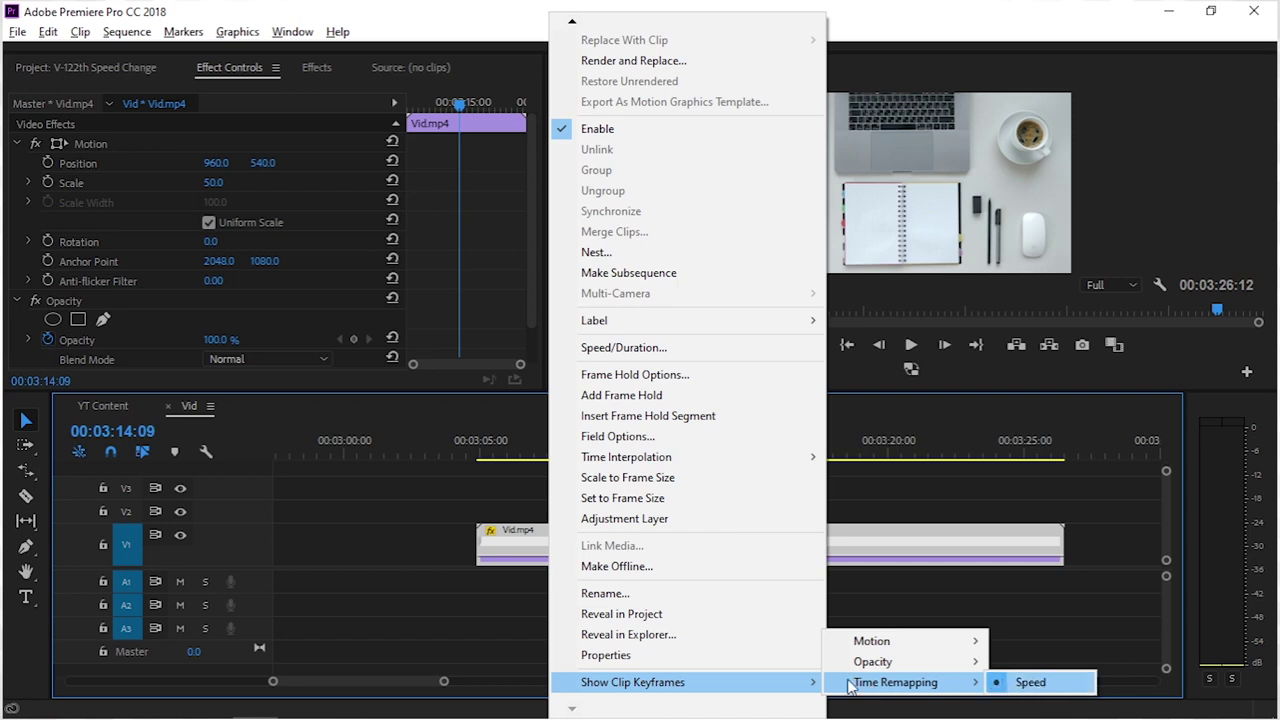
mouse_move(872, 642)
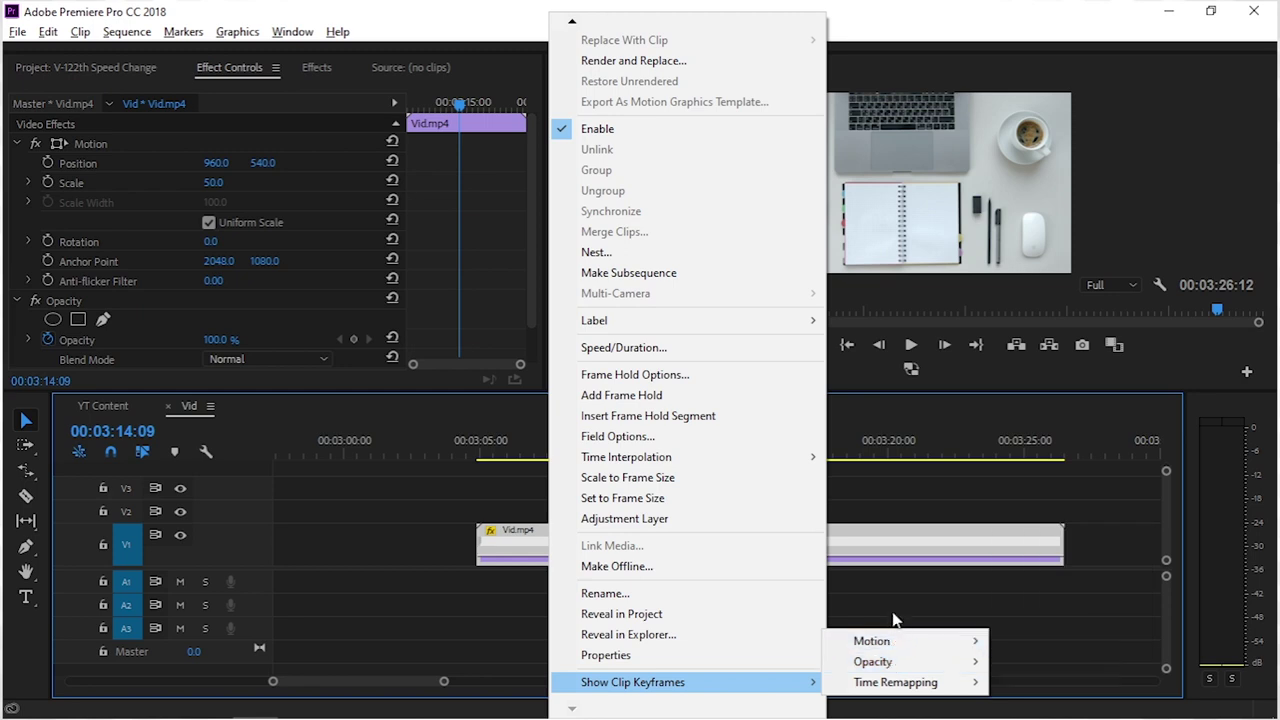
click(885, 538)
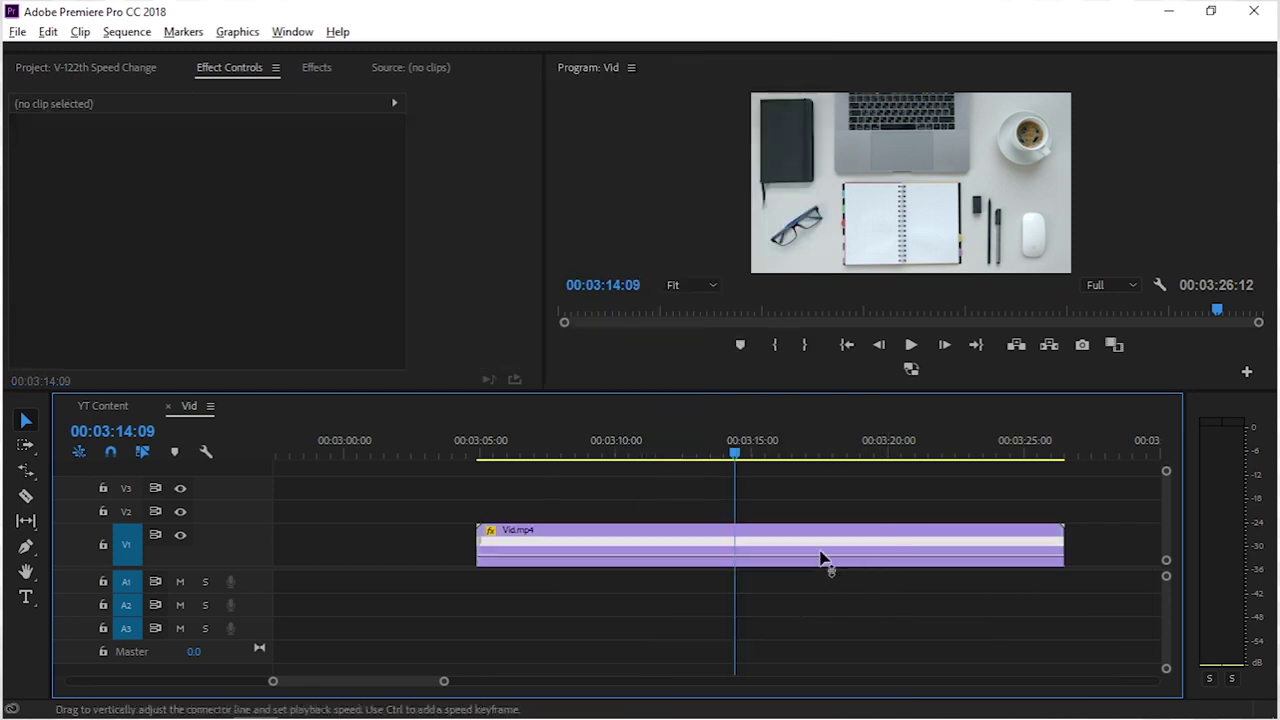